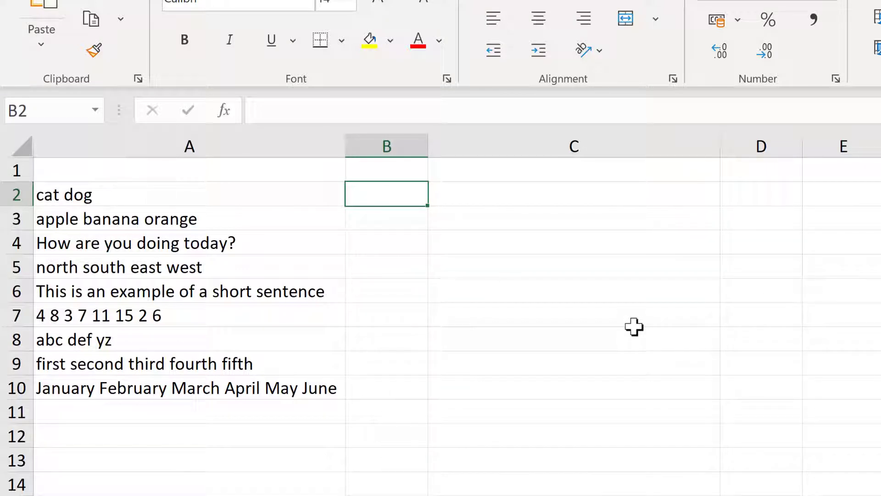
Step: Enter =LEN(A2) in B2 to measure A2's character count
text(=)
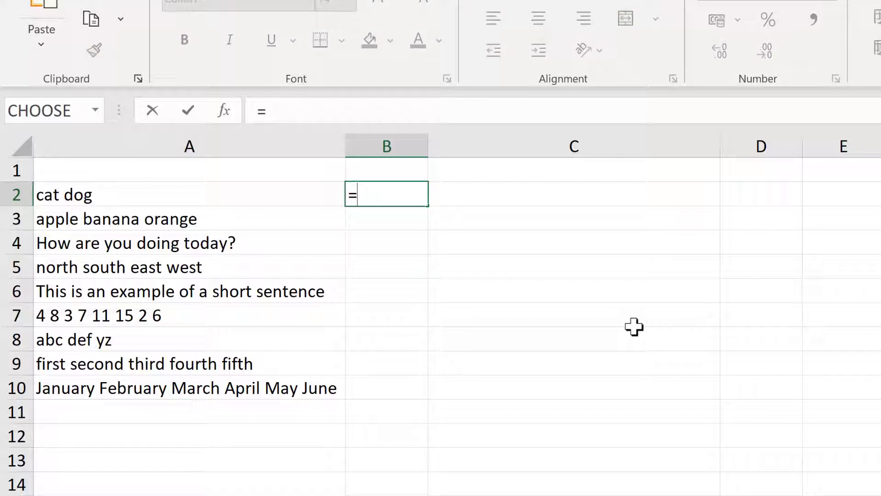
text(len)
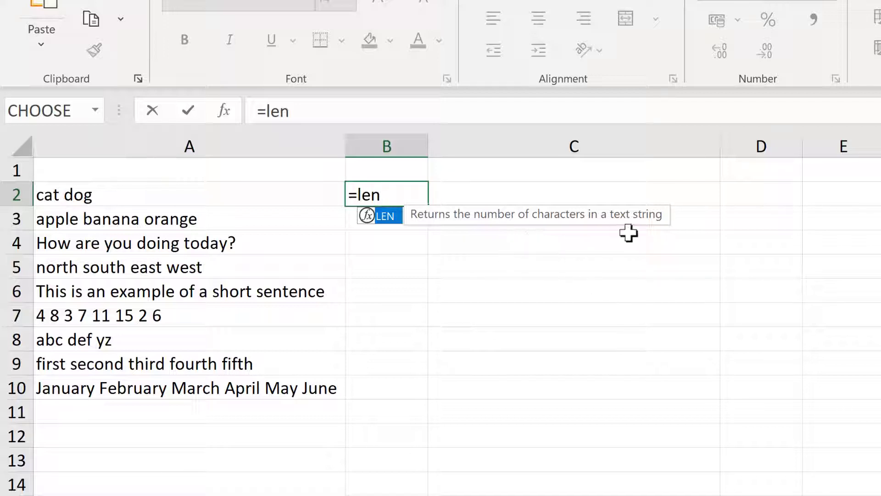
key(Tab)
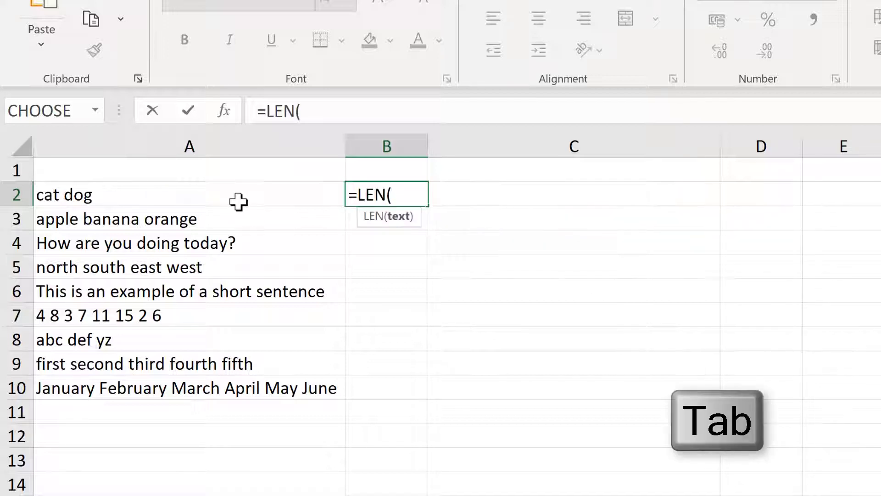
click(237, 201)
key(Return)
Step: Test the length formula by retyping A2's text, ending with 'cat dog'
click(267, 198)
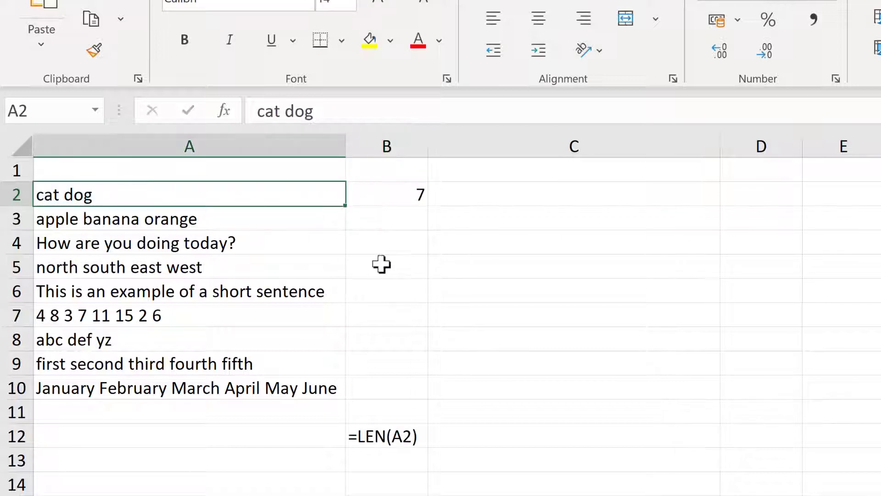
text(c)
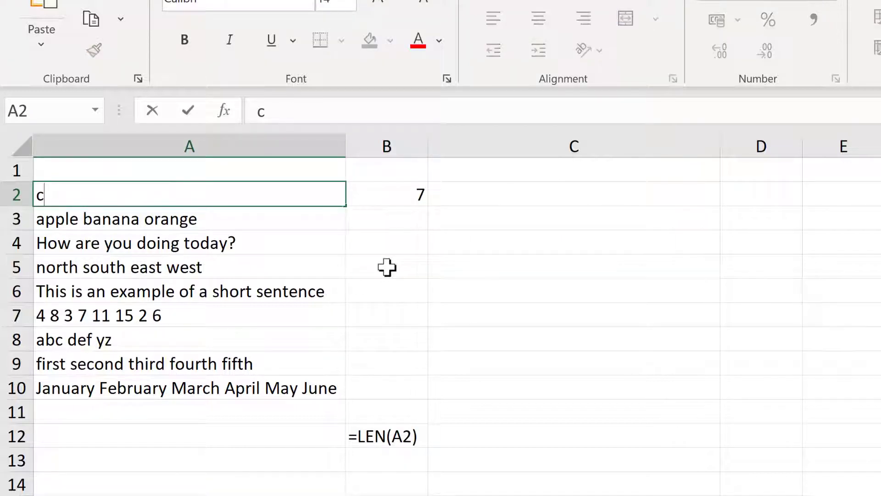
key(Return)
key(Up)
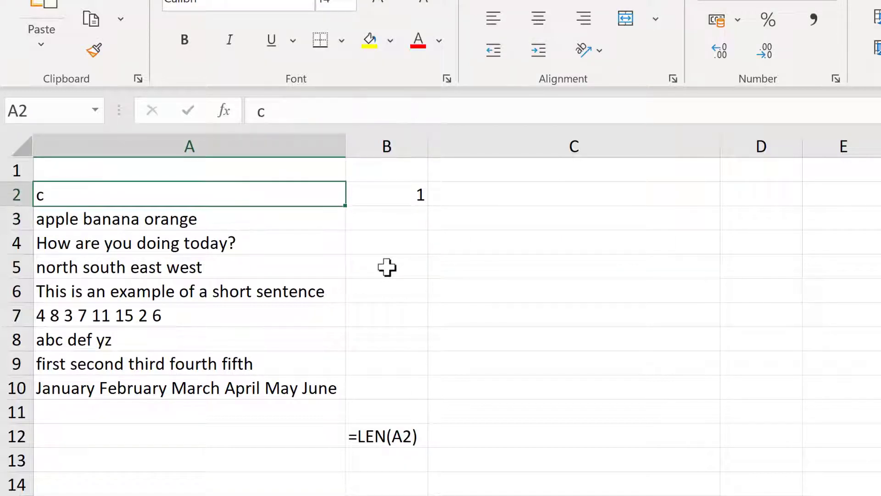
text(cat)
key(Return)
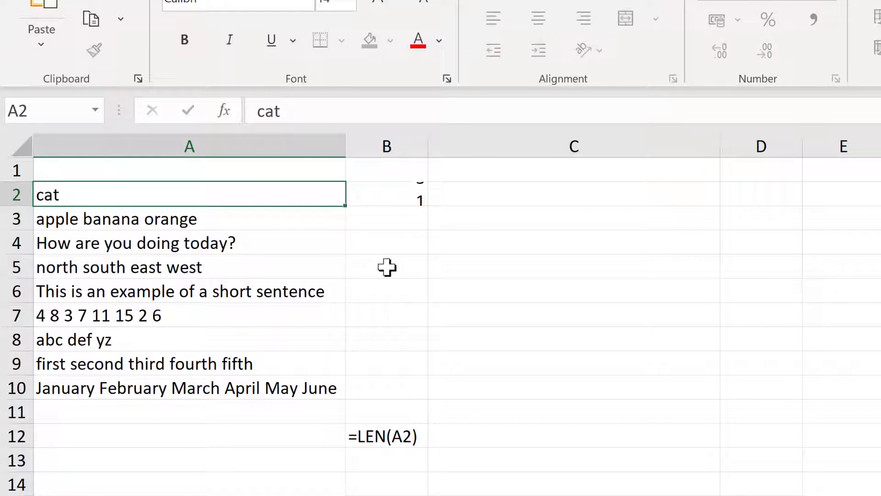
key(Up)
key(F2)
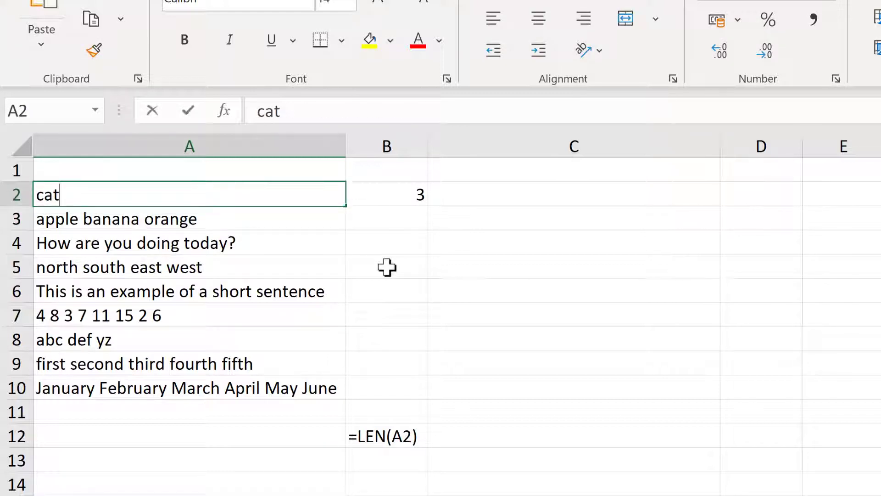
text(dog)
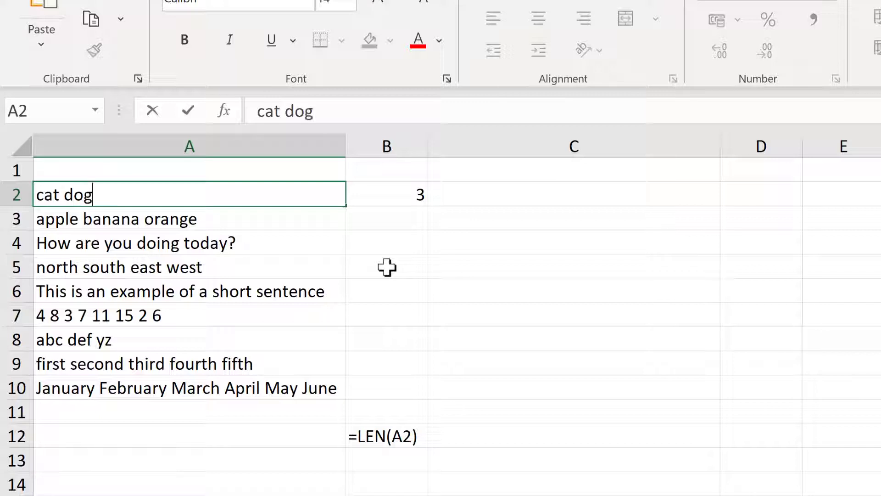
key(Return)
Step: Copy B2's LEN formula down to B10
key(Right)
key(Up)
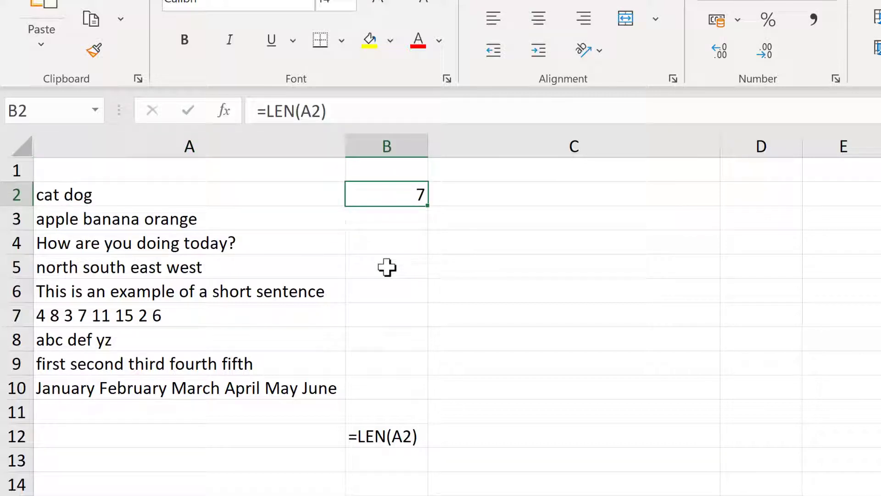
double_click(427, 205)
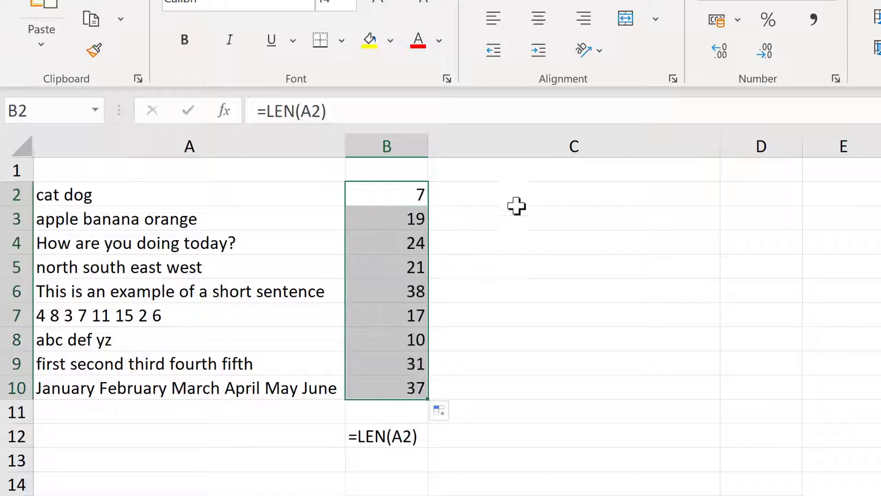
Step: Enter =SUBSTITUTE(A2," ","") in C2 and fill it down to C10
click(511, 191)
text(=)
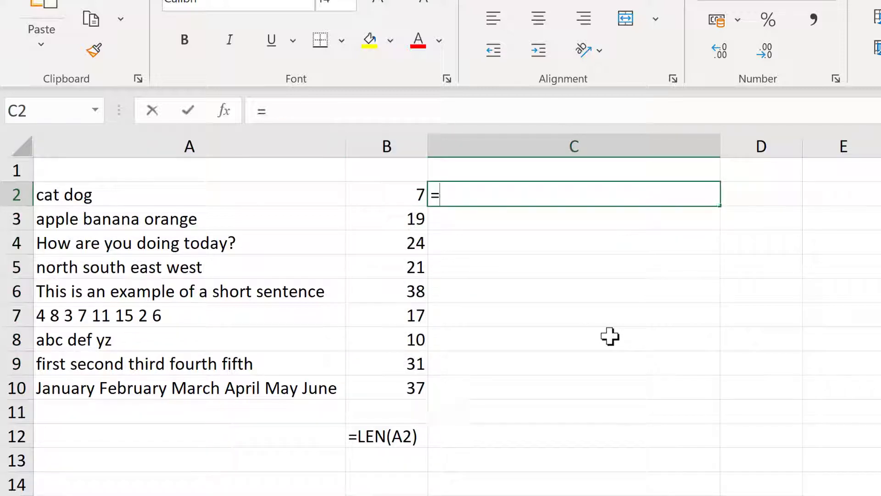
text(sub)
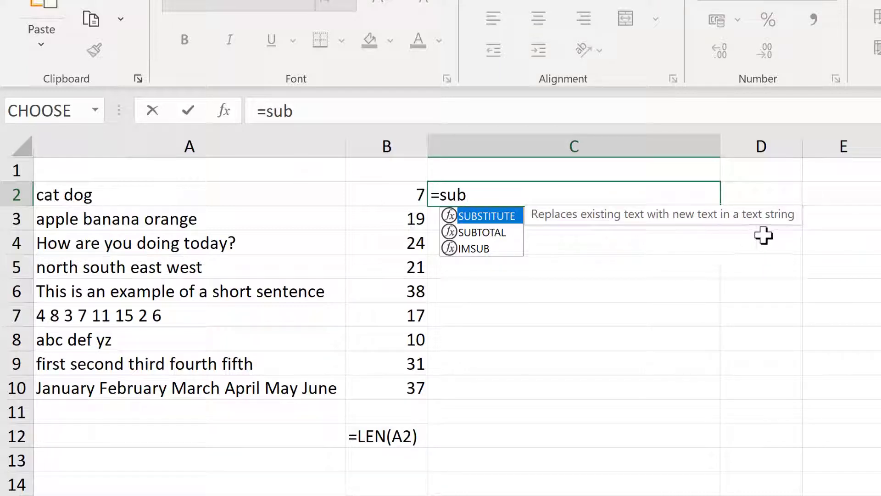
key(Tab)
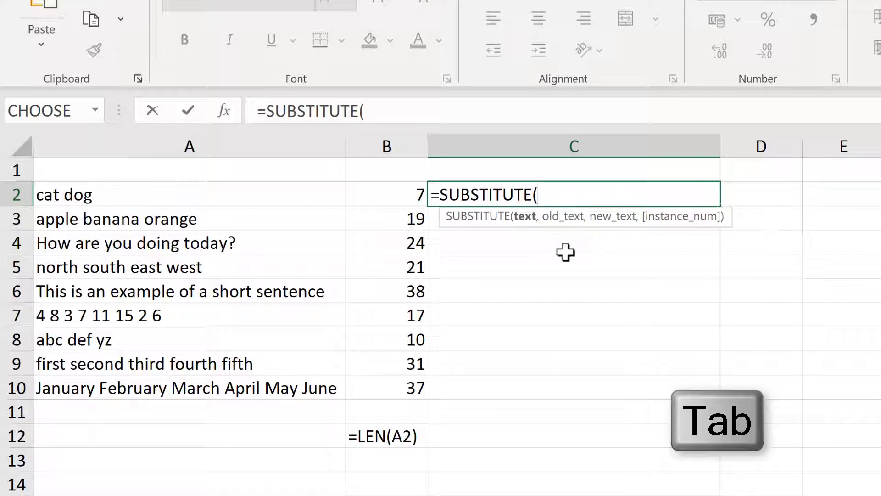
click(184, 191)
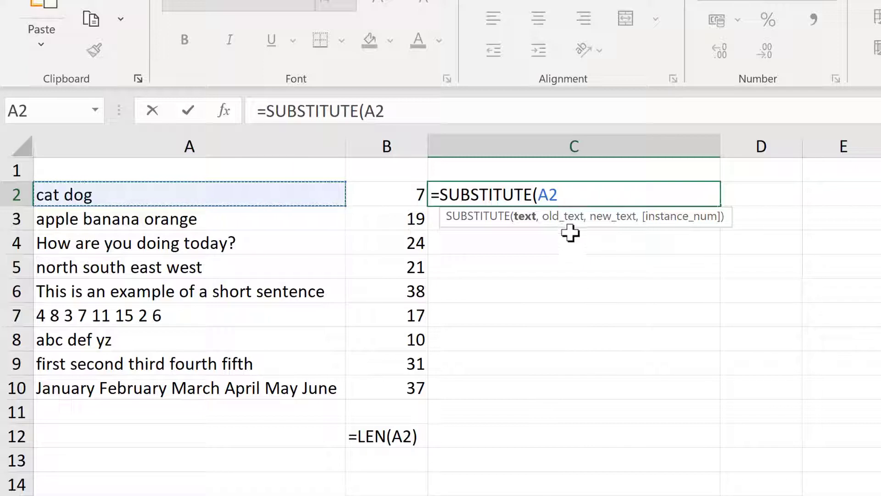
text(,)
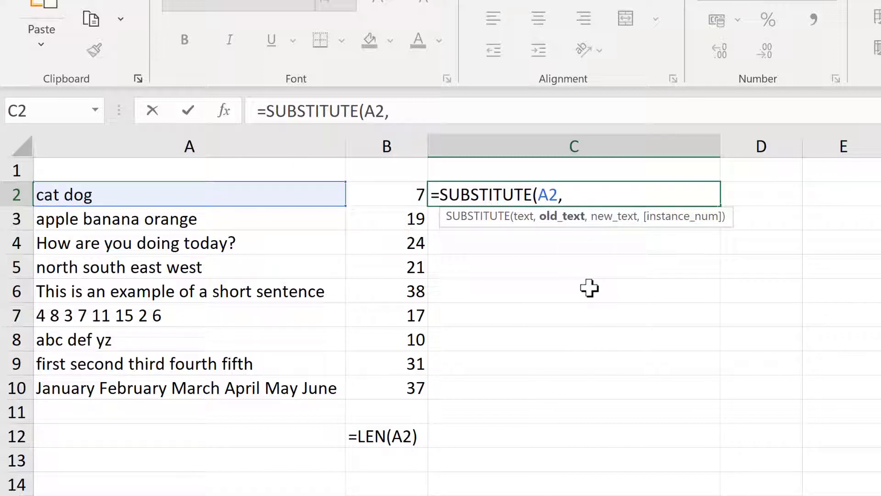
text(" ",)
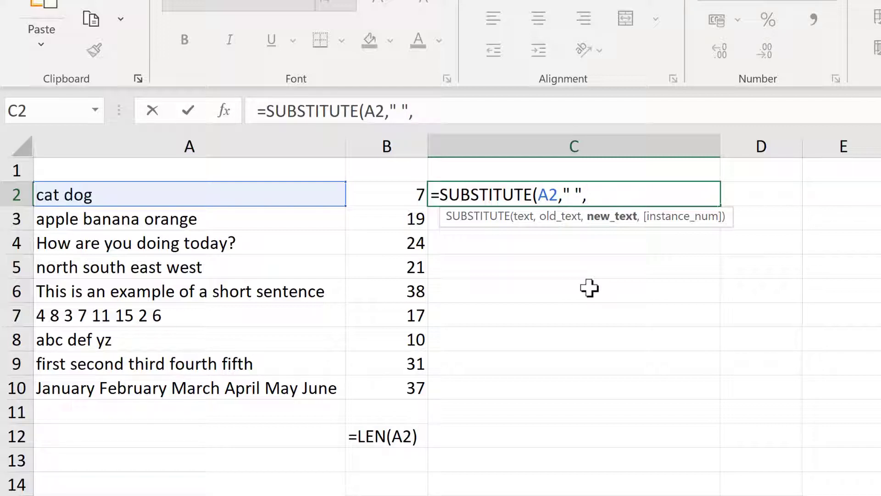
text(""))
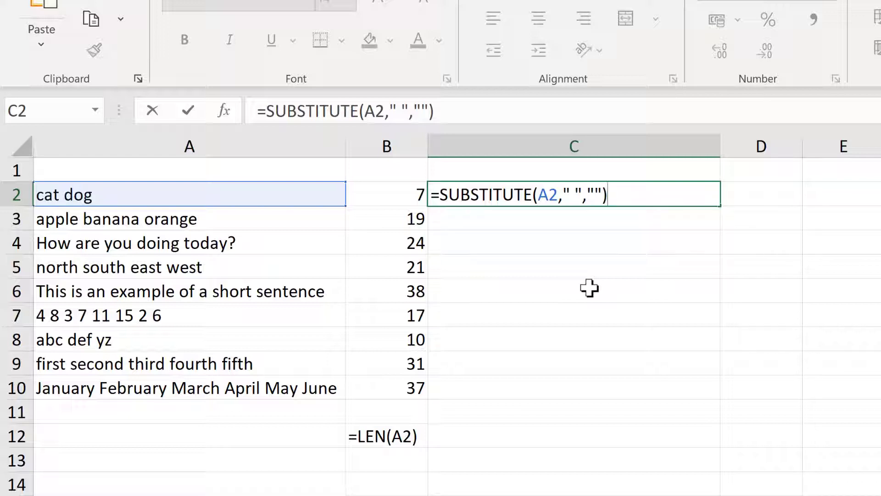
key(Return)
click(665, 189)
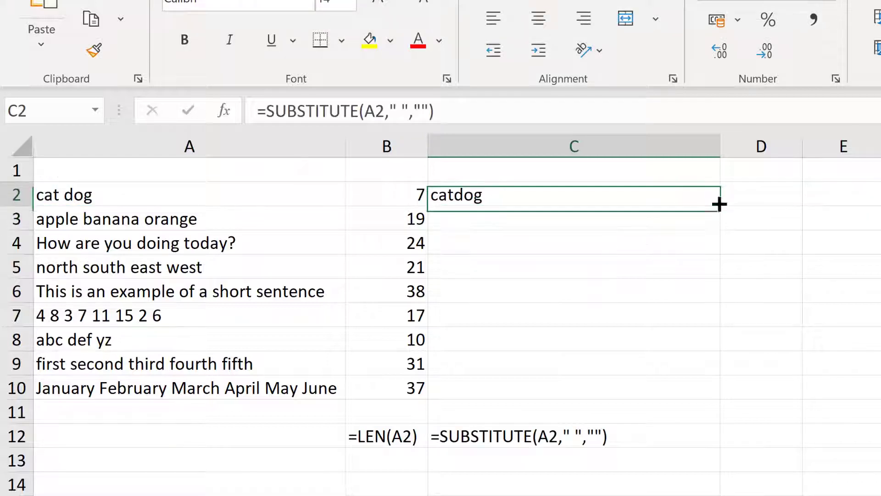
double_click(720, 204)
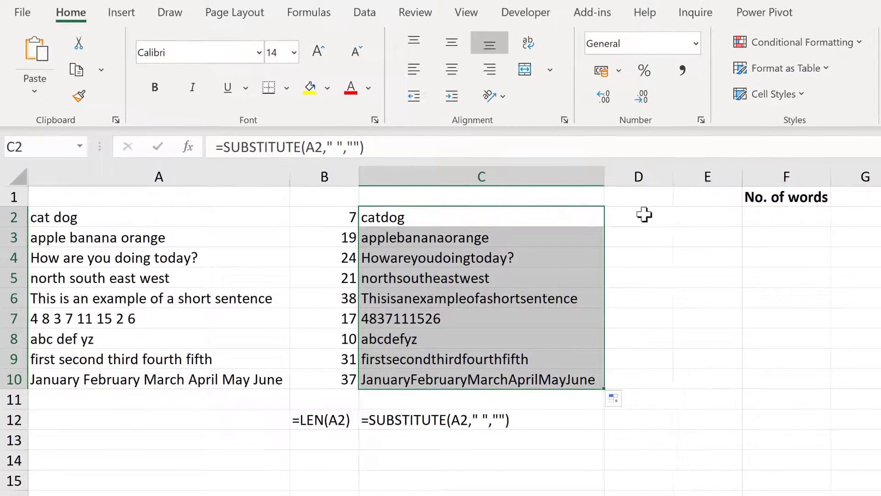
Step: Enter =LEN(C2) in D2 and fill it down to D10
click(767, 192)
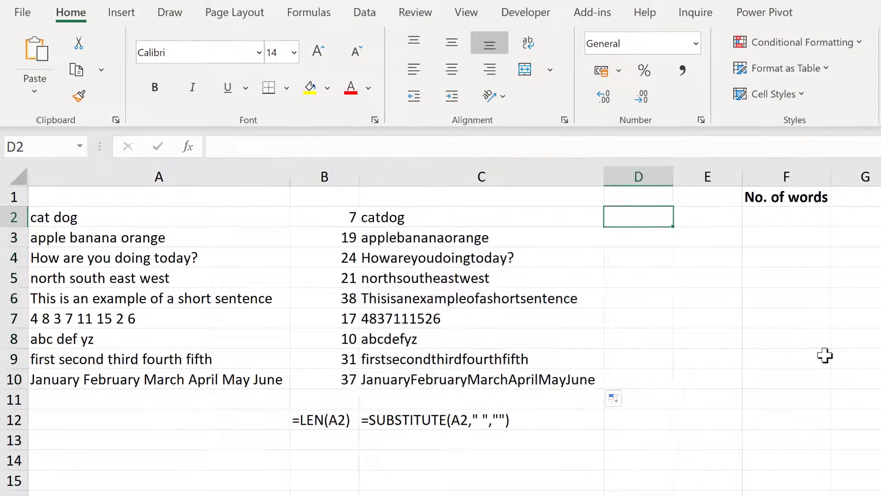
text(=len)
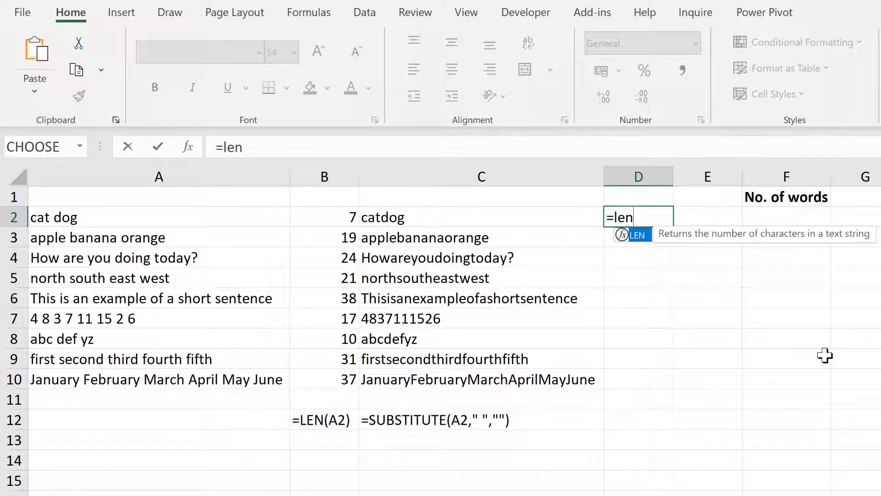
key(Tab)
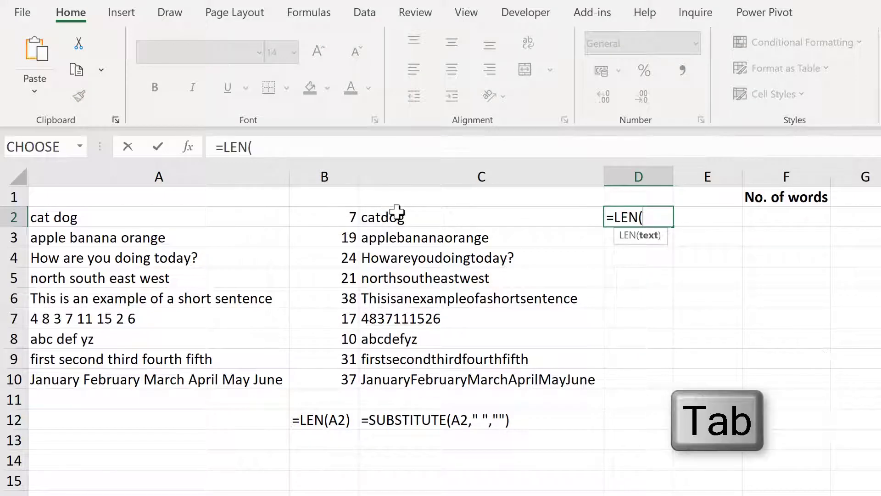
click(397, 213)
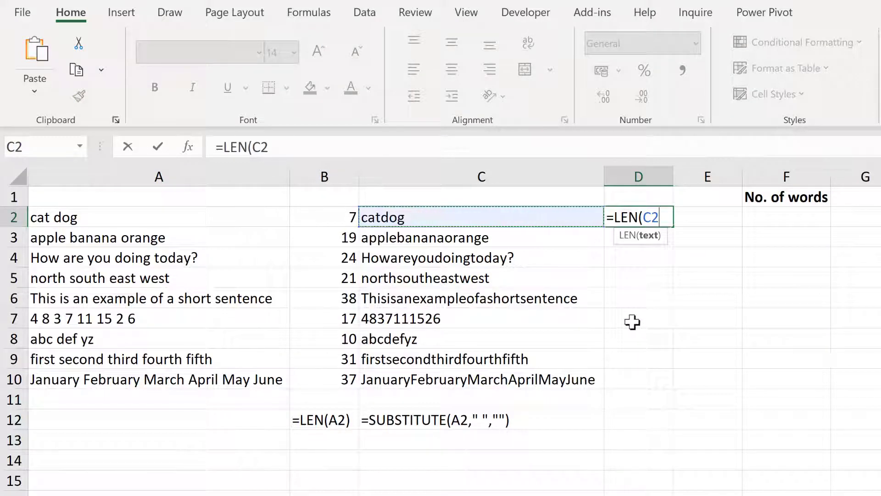
key(Return)
click(667, 219)
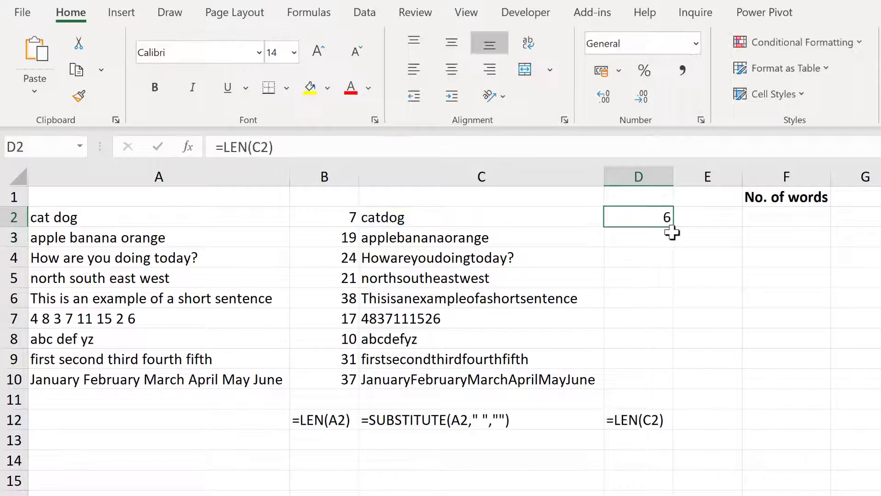
double_click(674, 228)
Step: Enter =B2-D2 in E2 and fill it down to E10 to get space counts
click(720, 216)
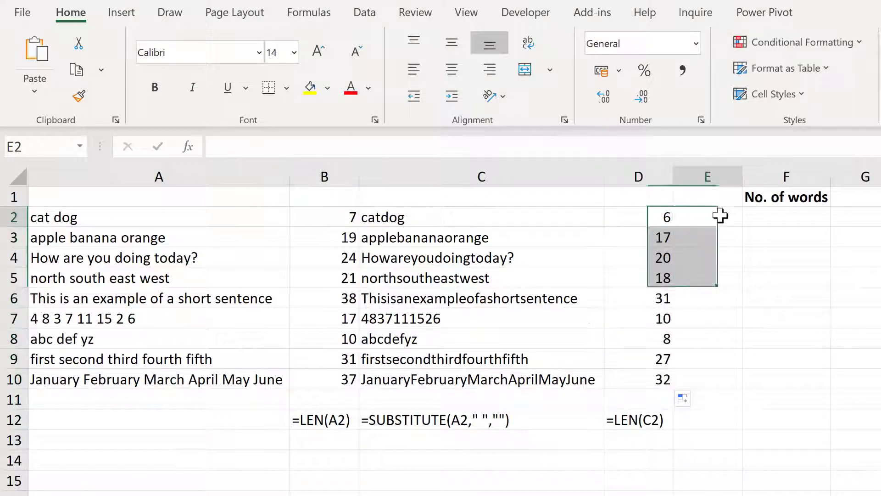
text(=)
click(343, 216)
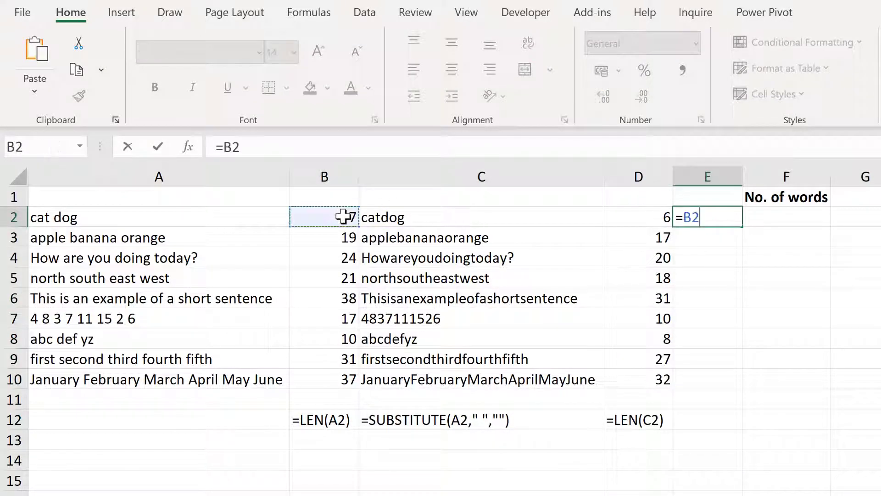
text(-)
click(652, 214)
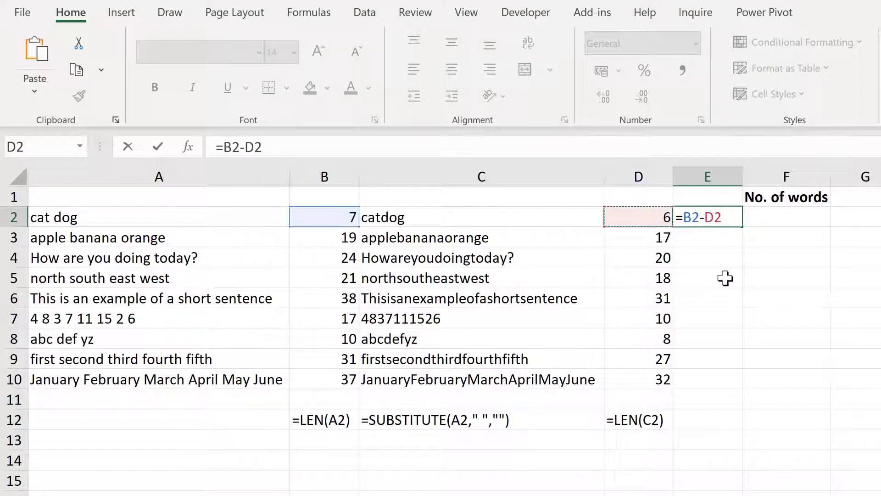
key(Return)
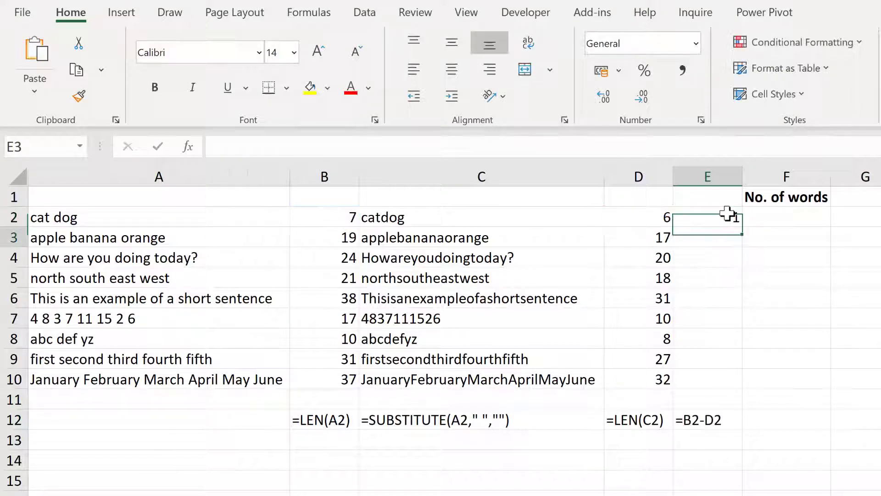
click(729, 219)
double_click(743, 225)
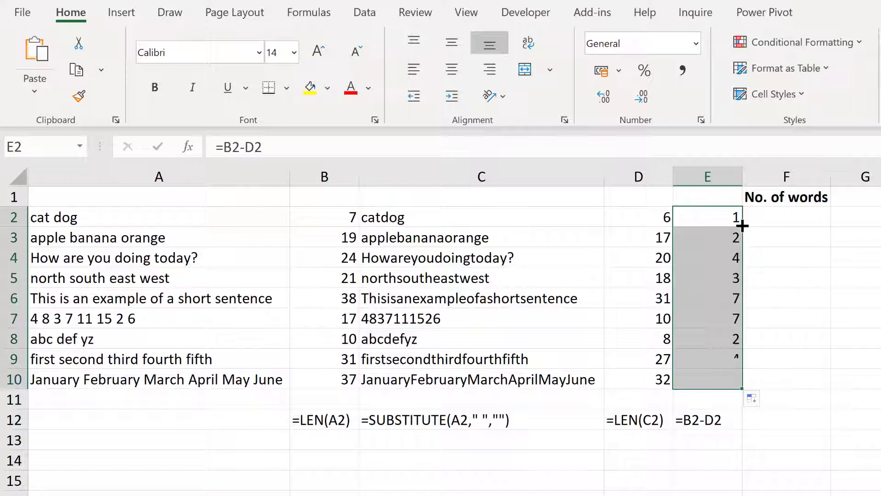
click(729, 220)
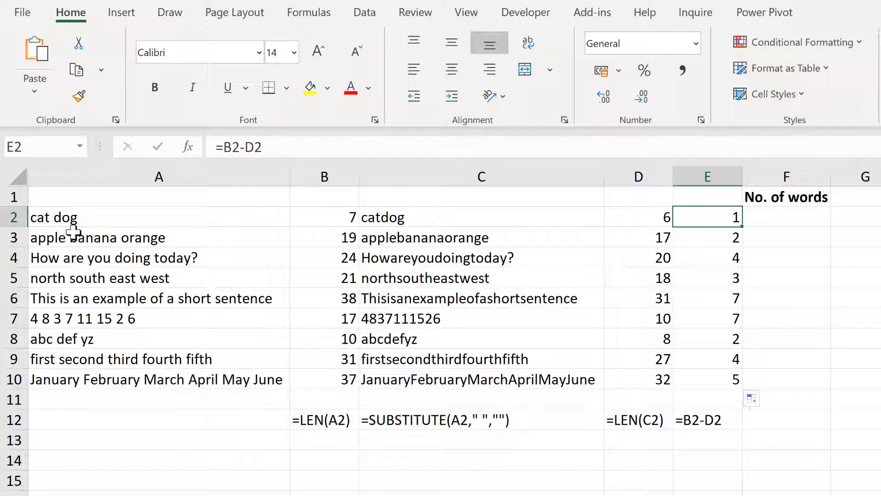
click(775, 221)
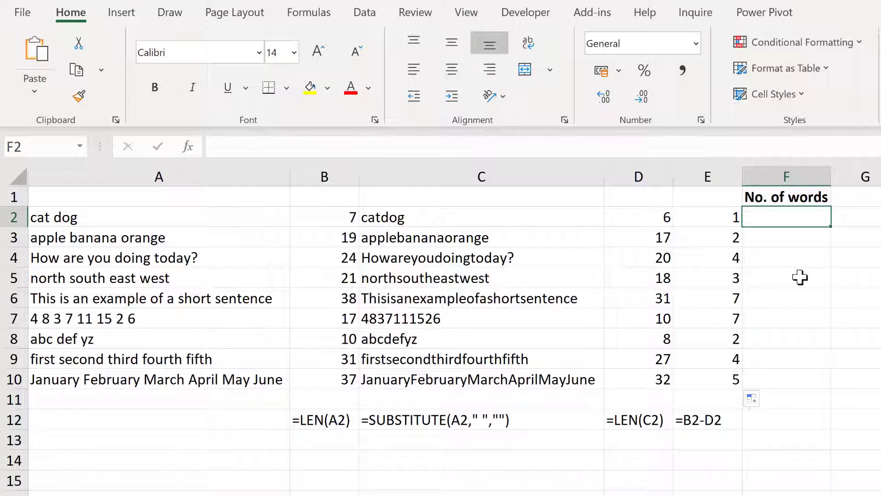
Step: Enter =E2+1 in F2 and copy it down to F10 for word counts 2 to 8
text(=)
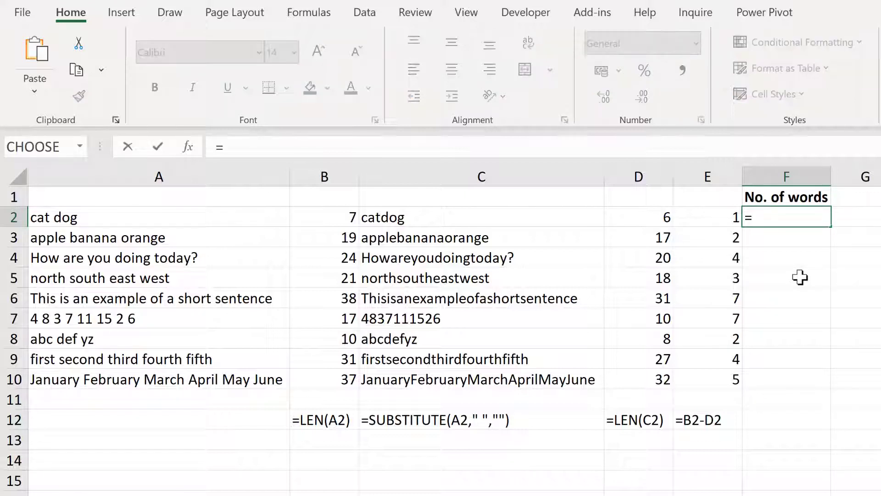
click(719, 220)
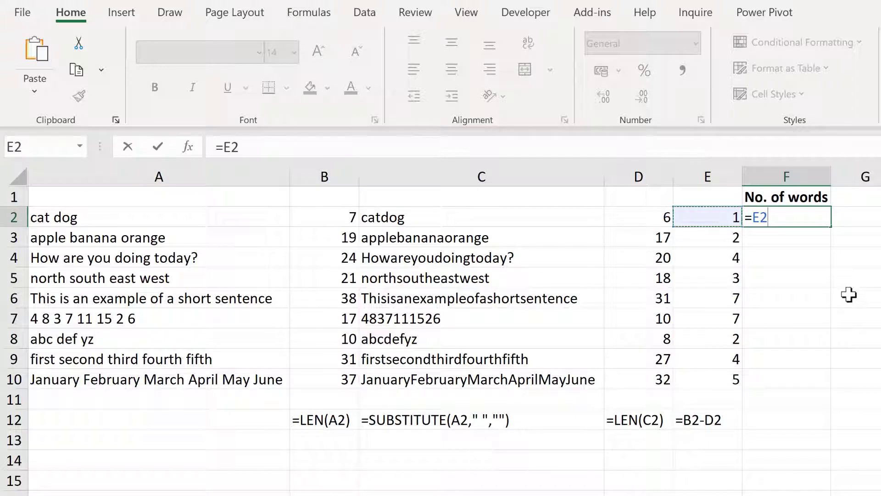
text(+1)
key(Return)
click(821, 221)
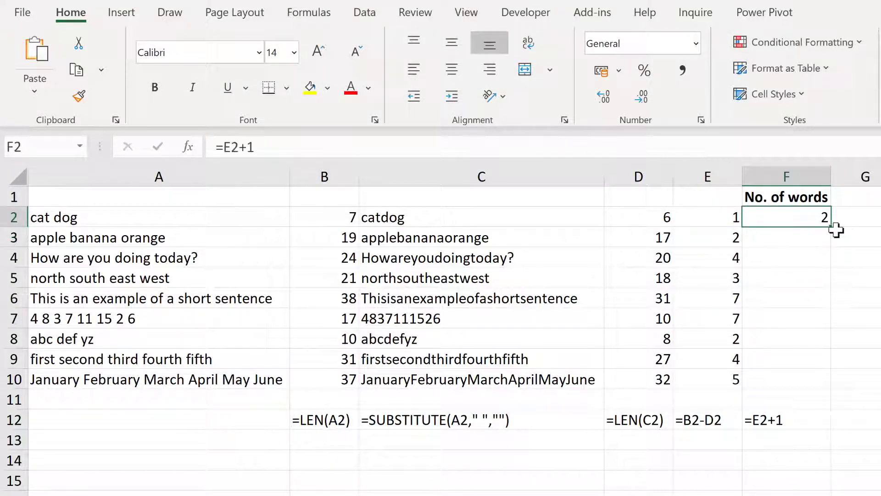
double_click(831, 227)
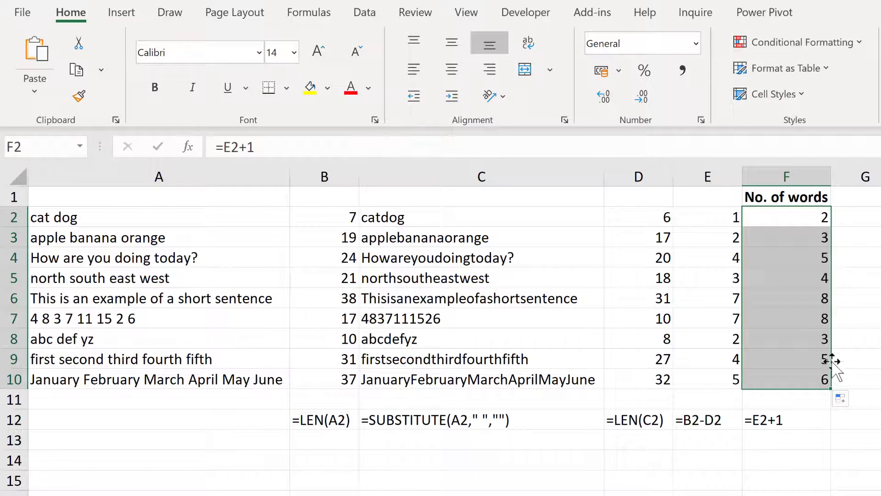
Step: Insert a new blank column at B
click(323, 173)
right_click(323, 173)
click(381, 314)
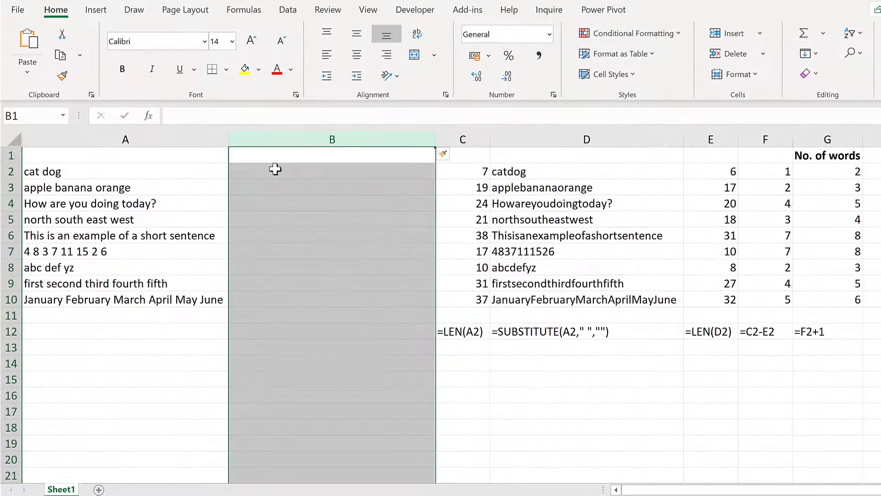
Step: Enter =LEN(A2)-LEN(SUBSTITUTE(A2," ",""))+1 in B2
click(275, 170)
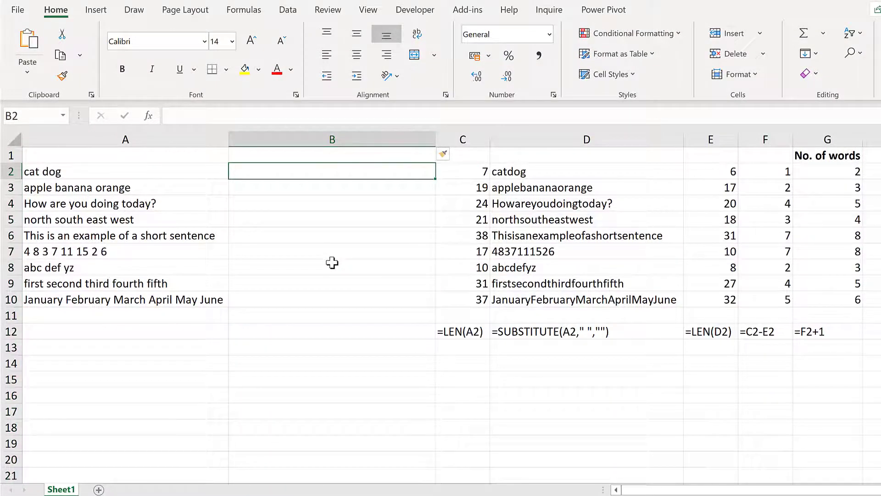
text(=len)
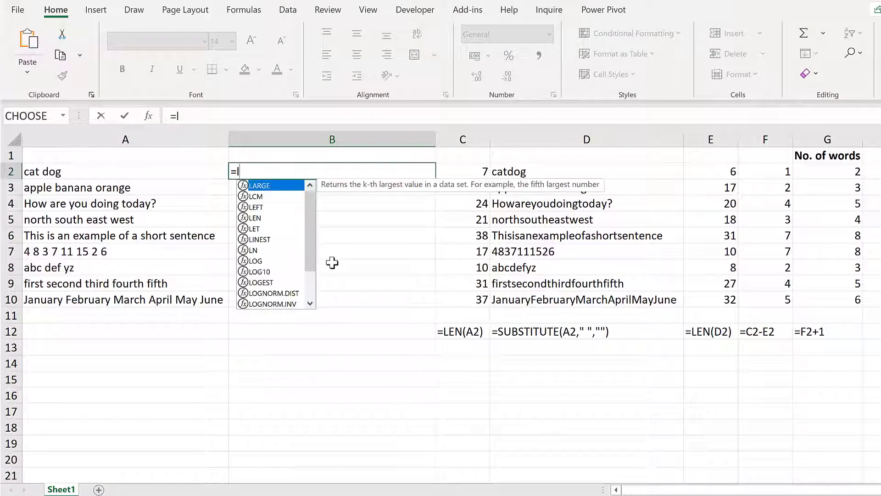
key(Tab)
click(159, 173)
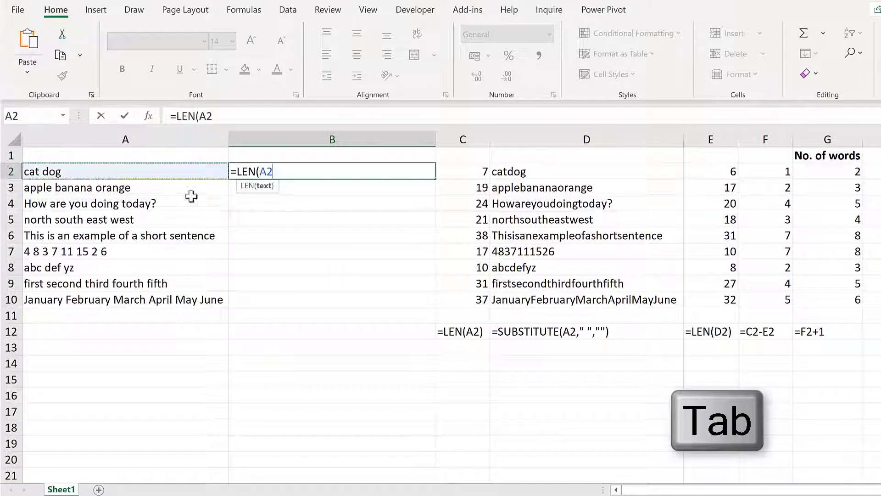
text())
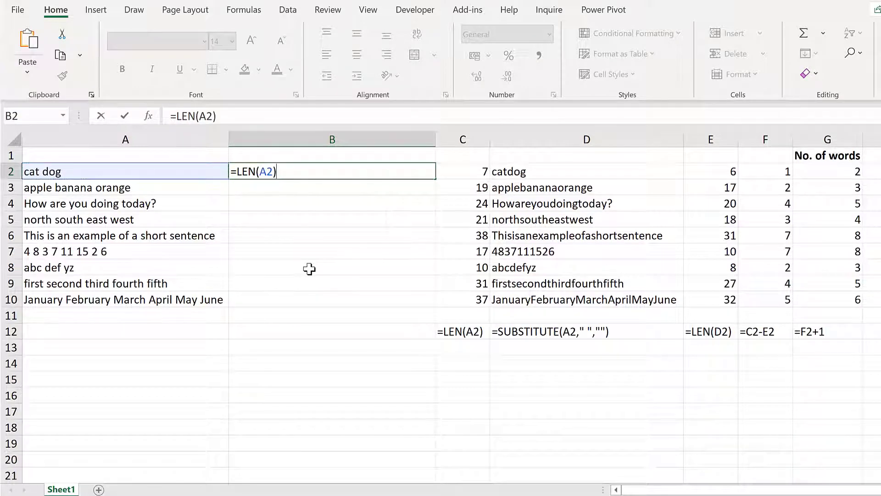
text(-)
text(len)
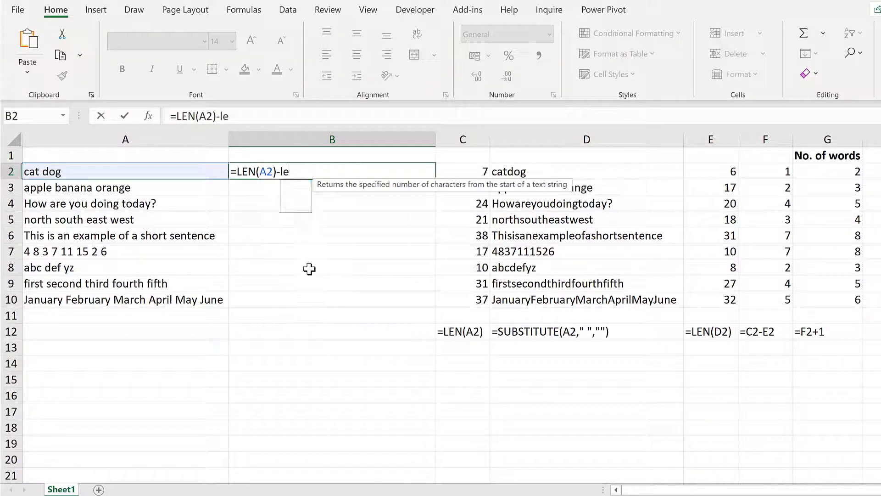
key(Tab)
text(sub)
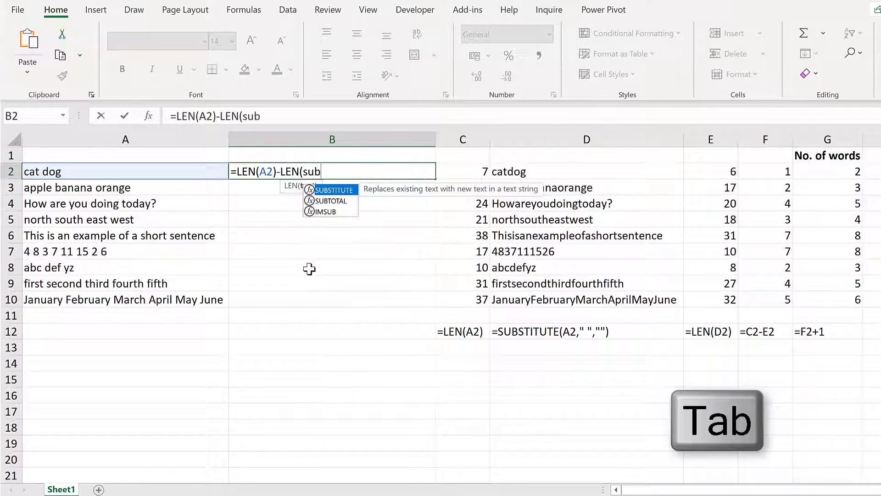
key(Tab)
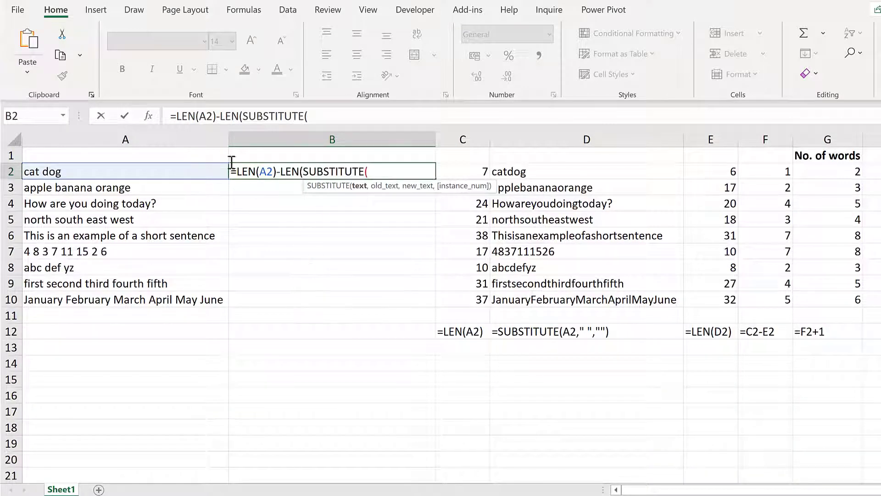
click(188, 171)
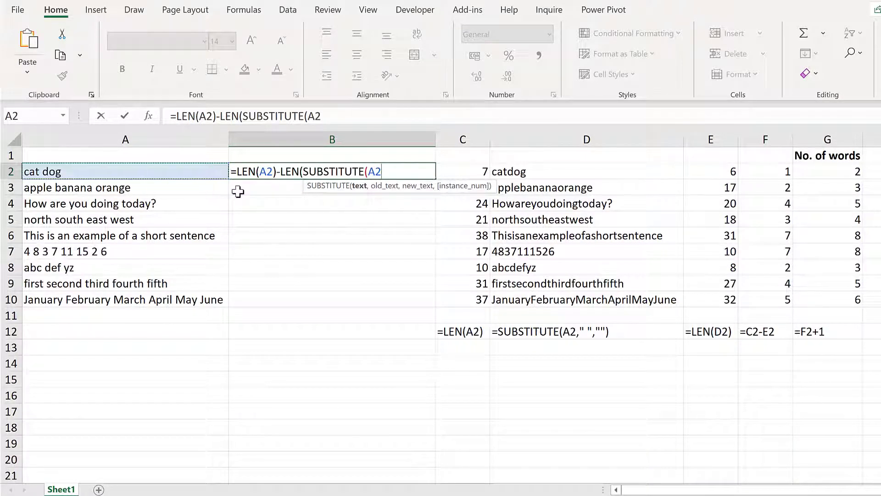
text(," ",)
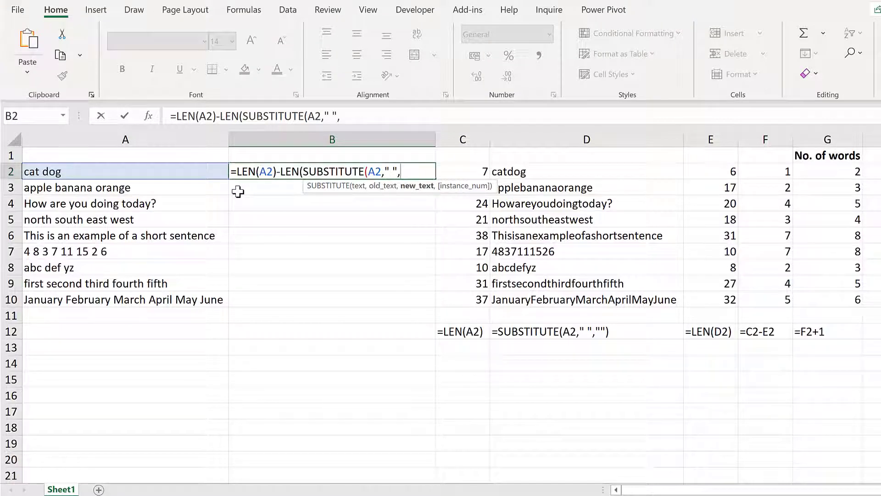
text("")))
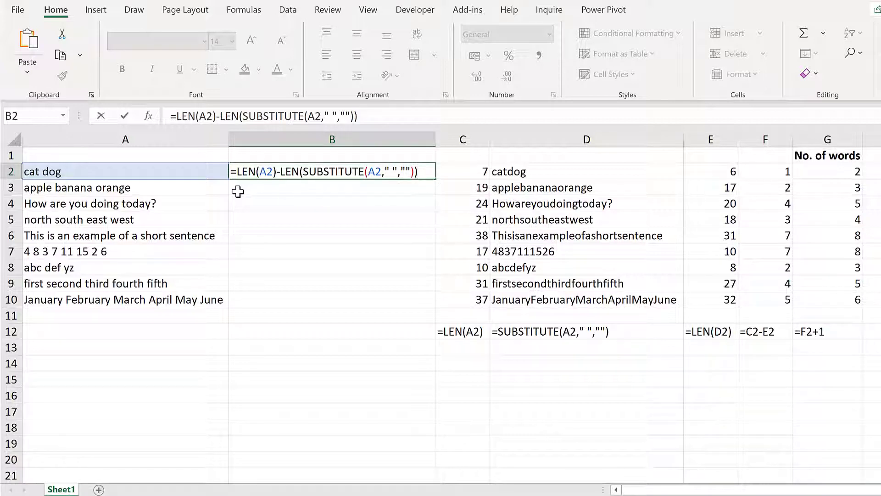
text(+1)
key(Return)
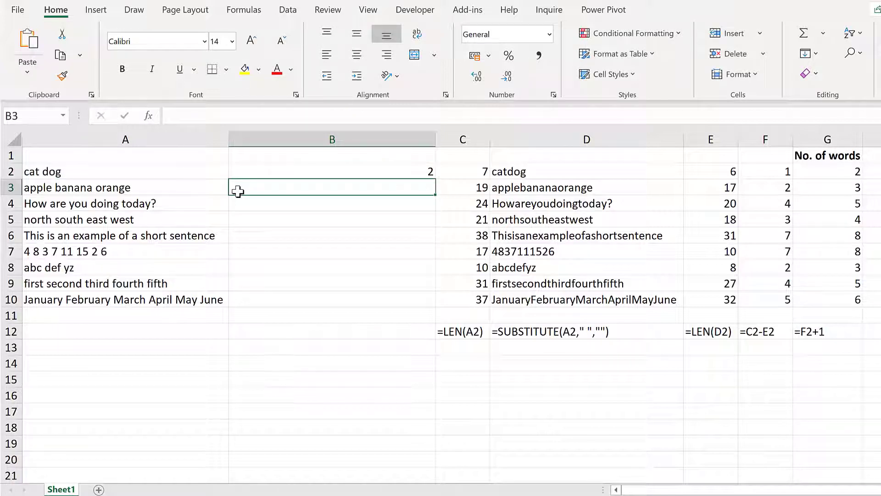
Step: Fill B2's word-count formula down to B10
click(314, 174)
double_click(435, 179)
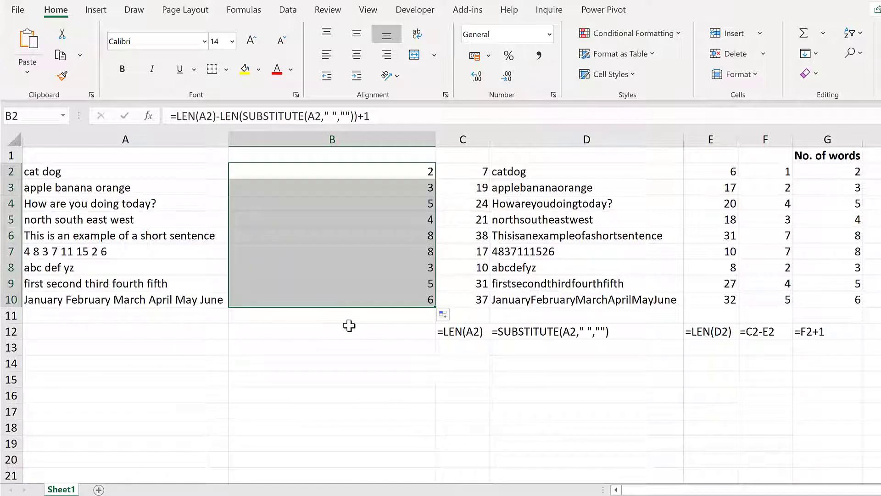
click(326, 173)
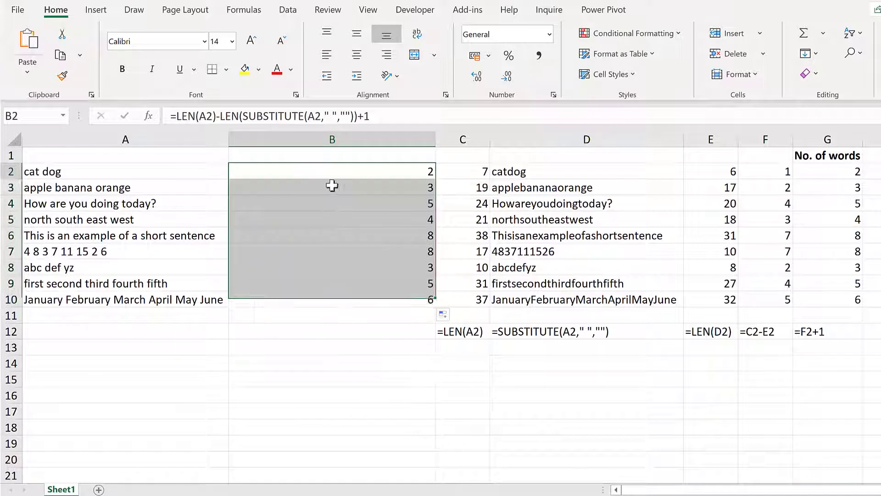
Step: Put a double space between 'cat' and 'dog' in A2 and check B2's count
click(68, 173)
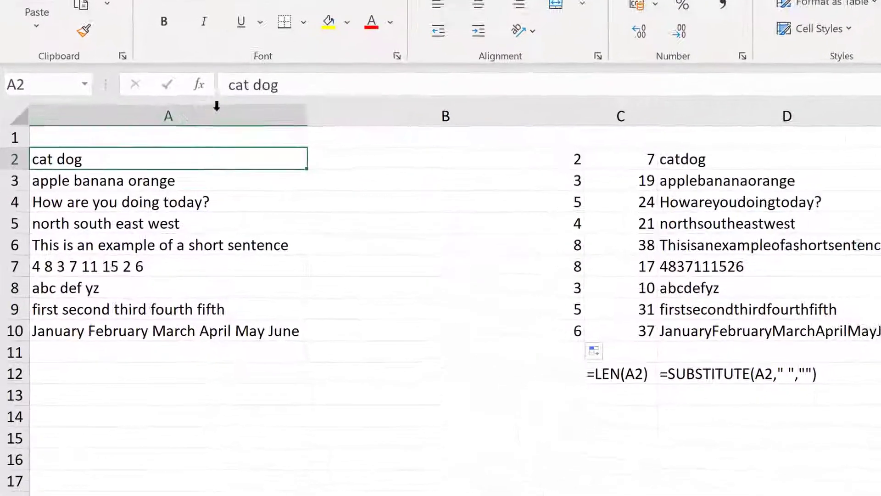
click(263, 85)
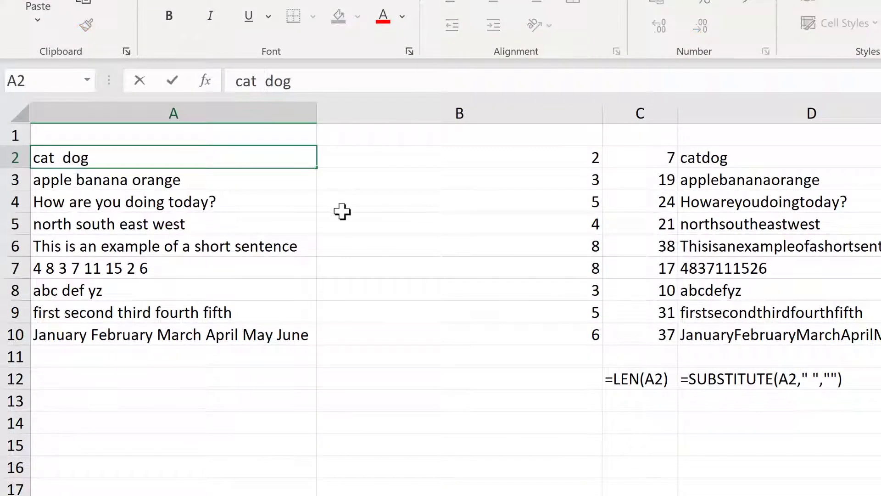
key(Return)
click(468, 157)
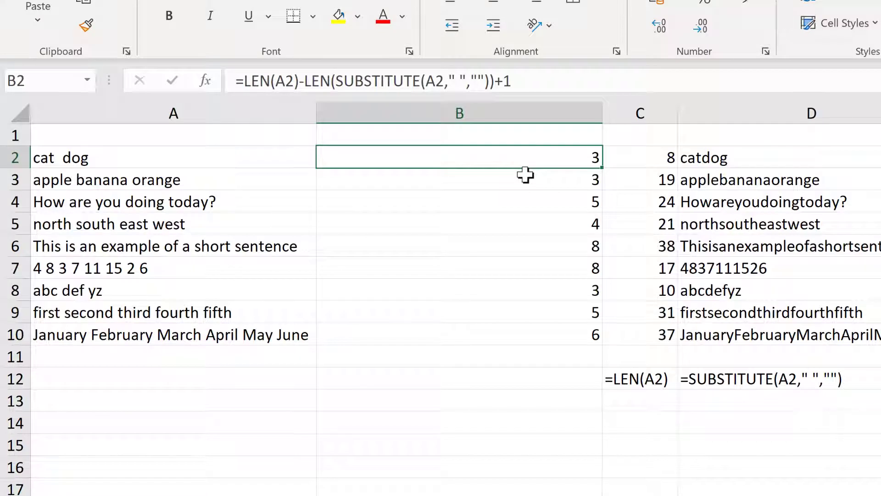
Step: Add leading and trailing spaces to A2, making B2 wrongly show 5
click(265, 157)
click(276, 90)
key(Home)
key(End)
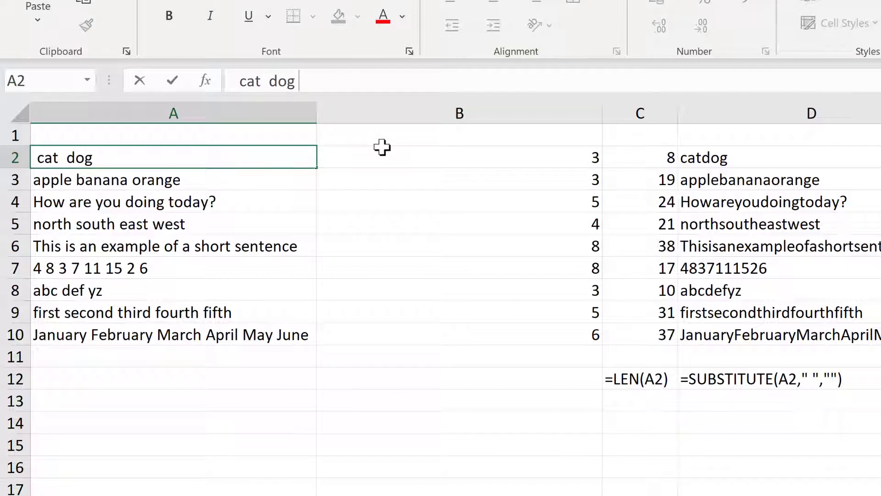
key(Return)
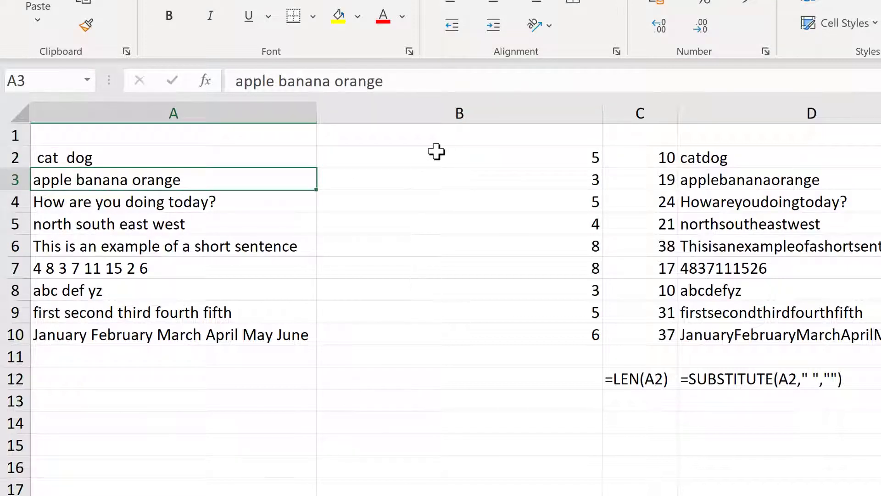
click(436, 152)
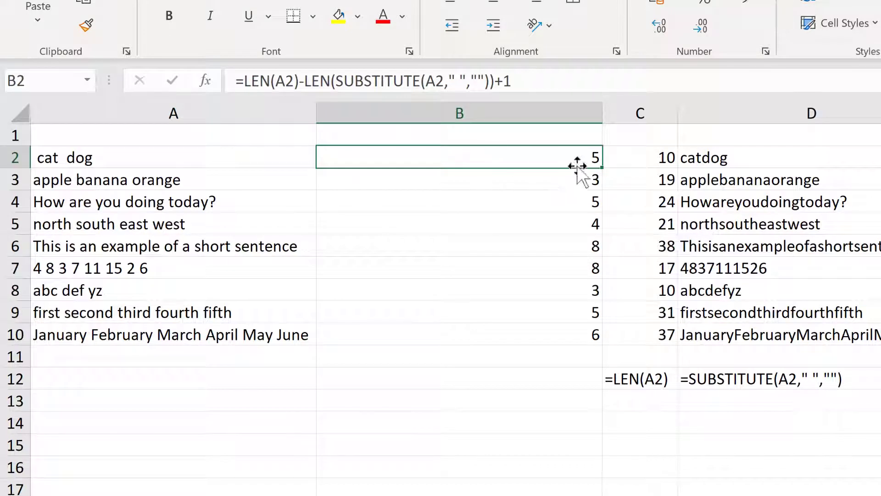
Step: Wrap the first A2 in B2's formula with TRIM so it starts =LEN(TRIM(A2))
click(275, 81)
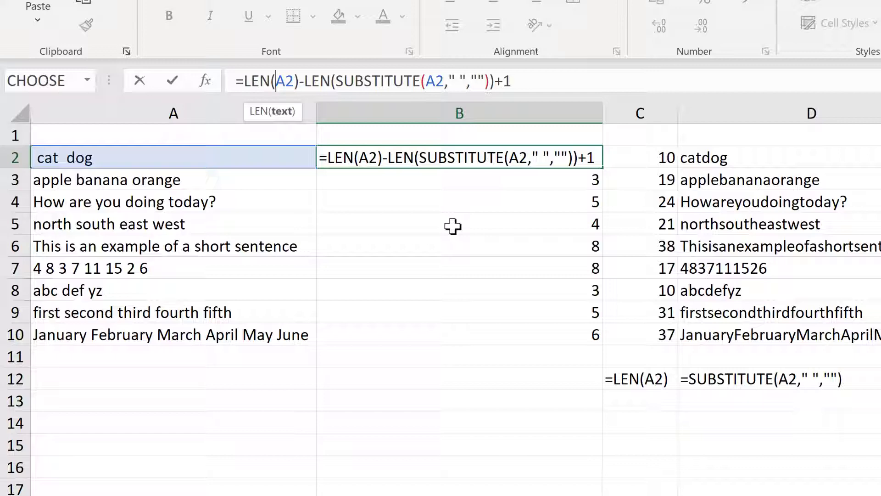
text(tro)
key(BackSpace)
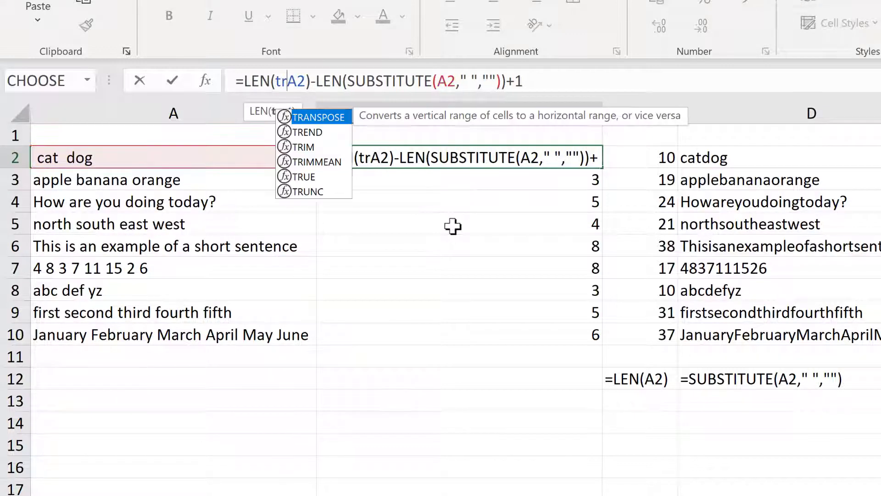
text(im)
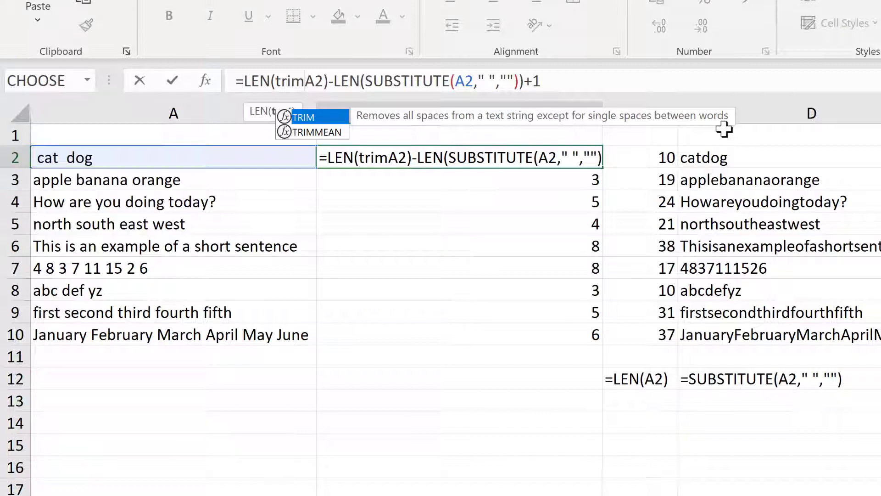
key(Tab)
key(Right)
key(Right)
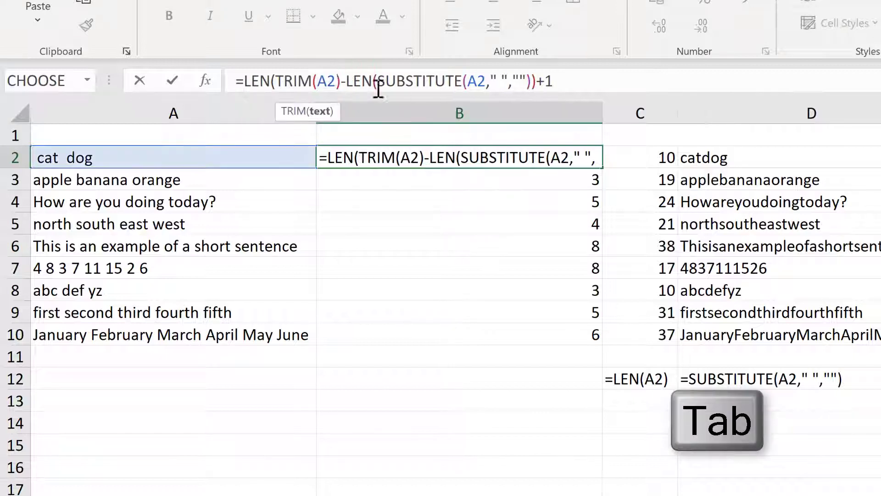
Step: Commit the TRIM-based word-count formula in B2 and fill it down to B10
text())
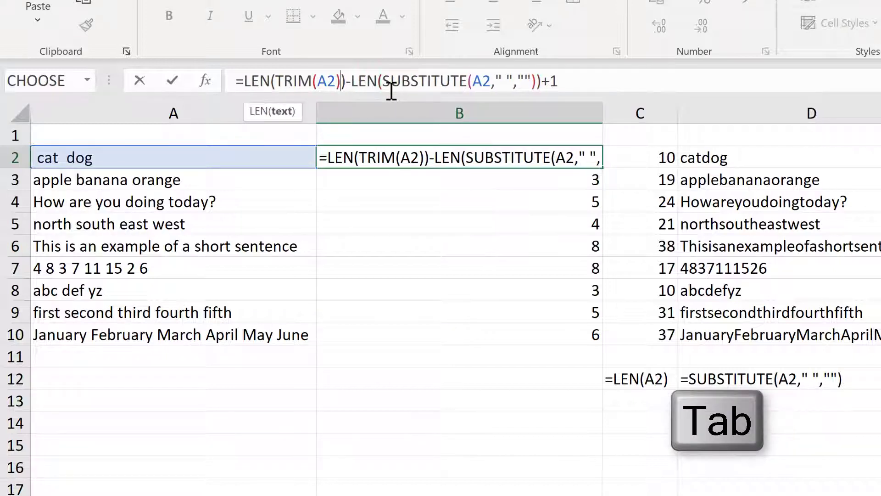
key(Return)
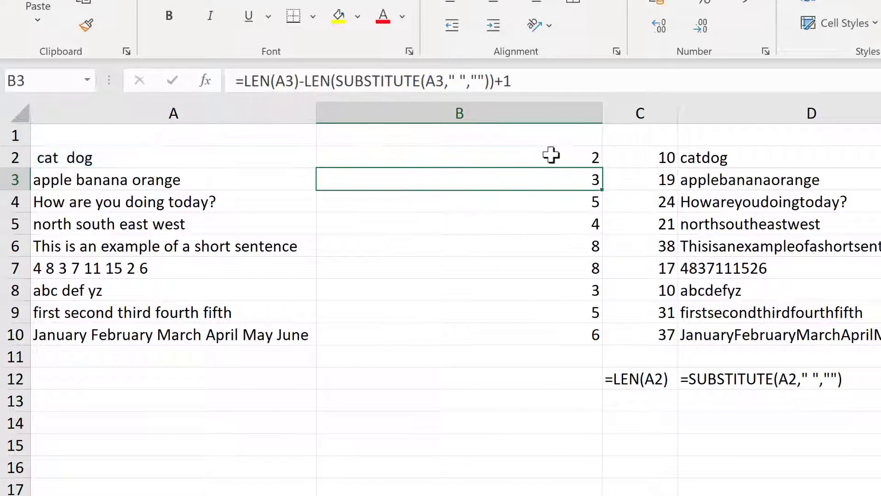
click(592, 157)
double_click(601, 167)
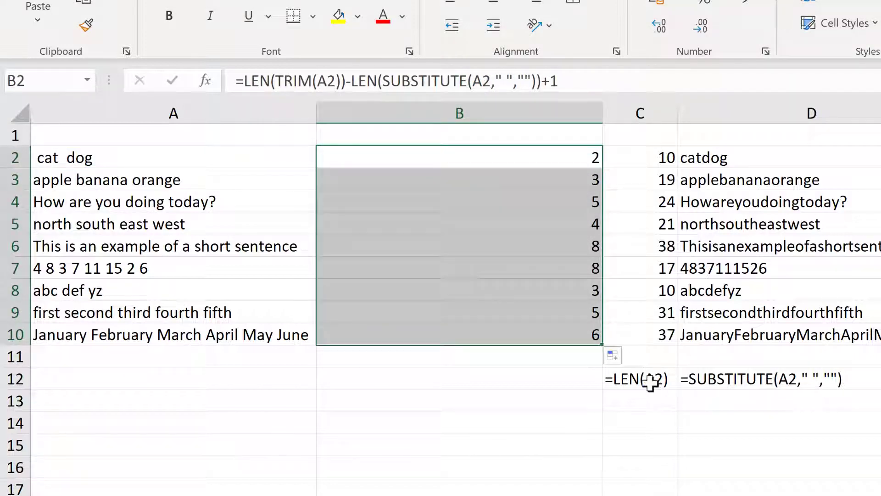
Step: Move the formula-text display from C12 to B14 and make it bold
click(667, 388)
drag(668, 390, 429, 434)
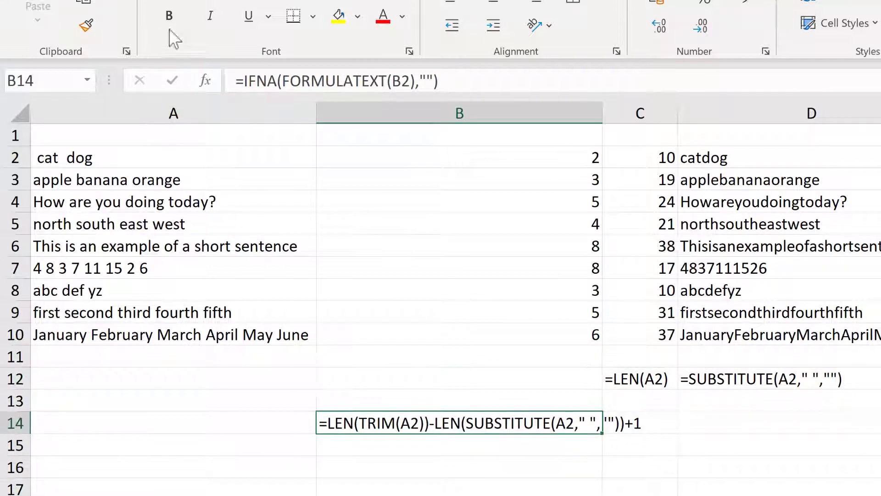
click(169, 16)
click(698, 468)
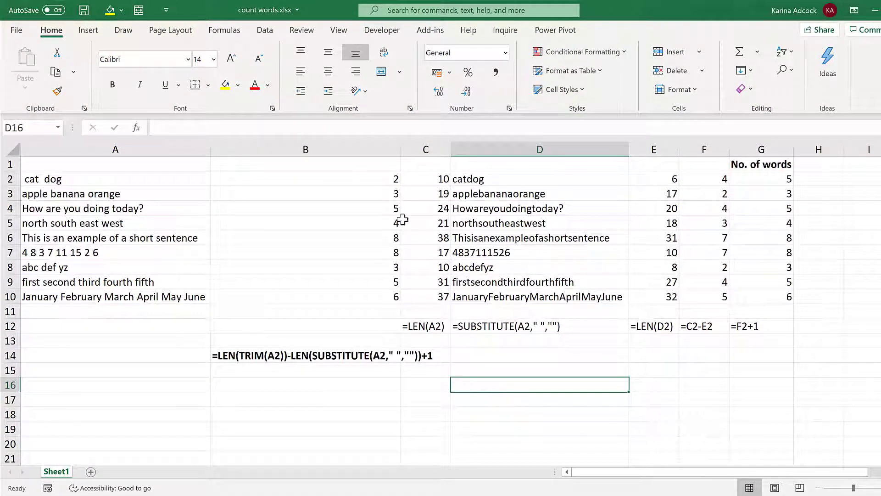
Step: Confirm Developer is checked under Customize the Ribbon, then cancel the options
click(373, 34)
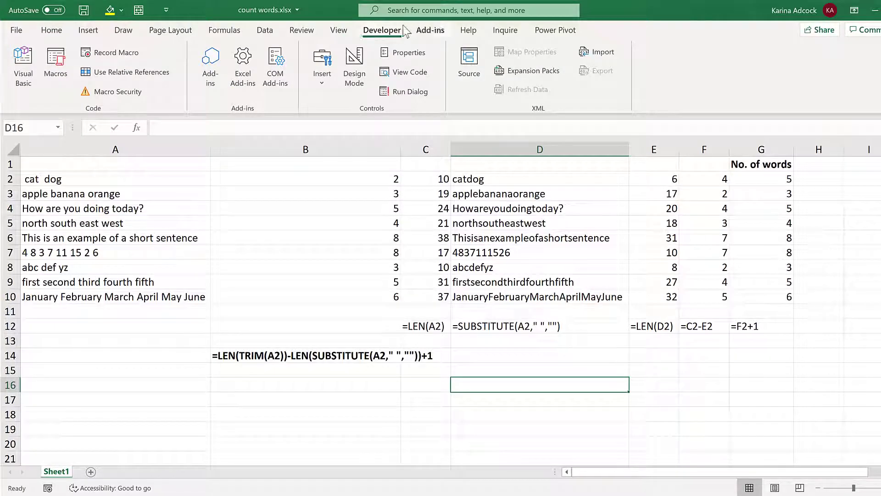
right_click(196, 30)
click(235, 41)
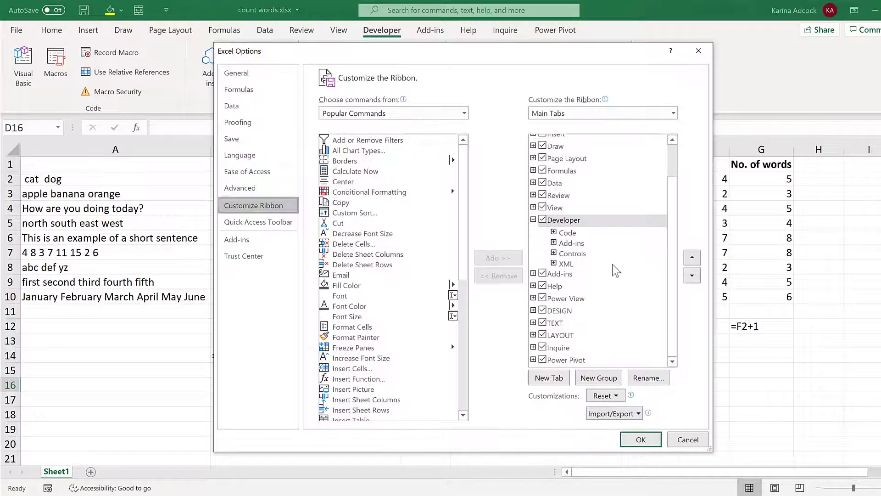
click(548, 221)
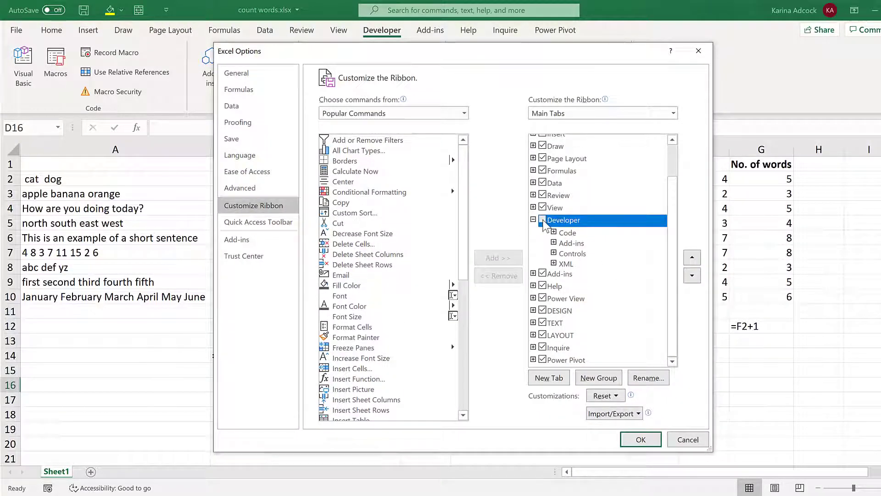
click(696, 440)
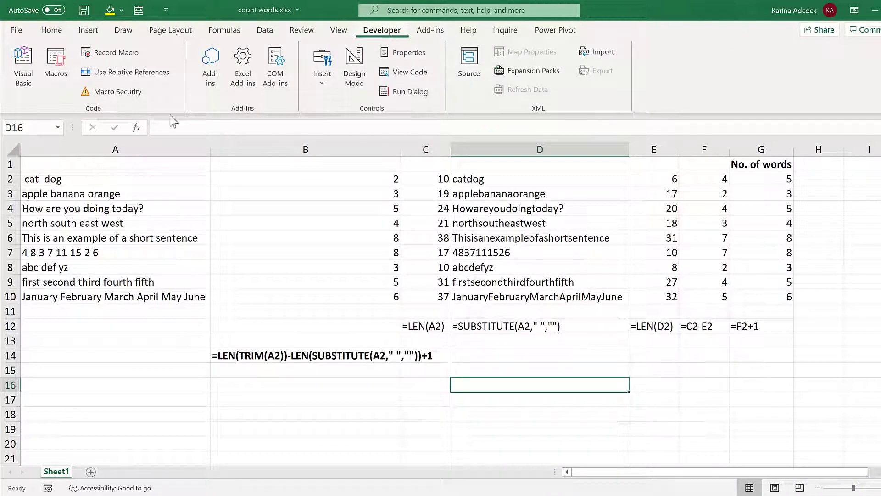
Step: Insert Module1 in the VBA editor and shrink the editor below the worksheet
click(24, 78)
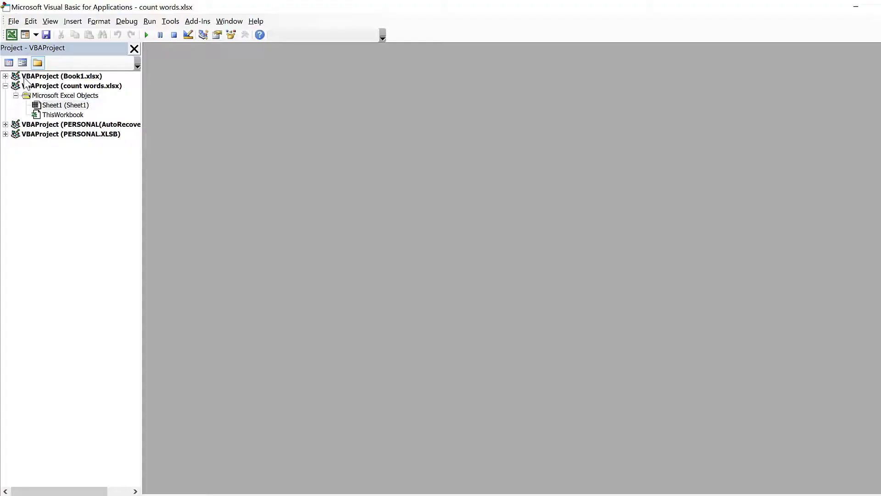
click(76, 20)
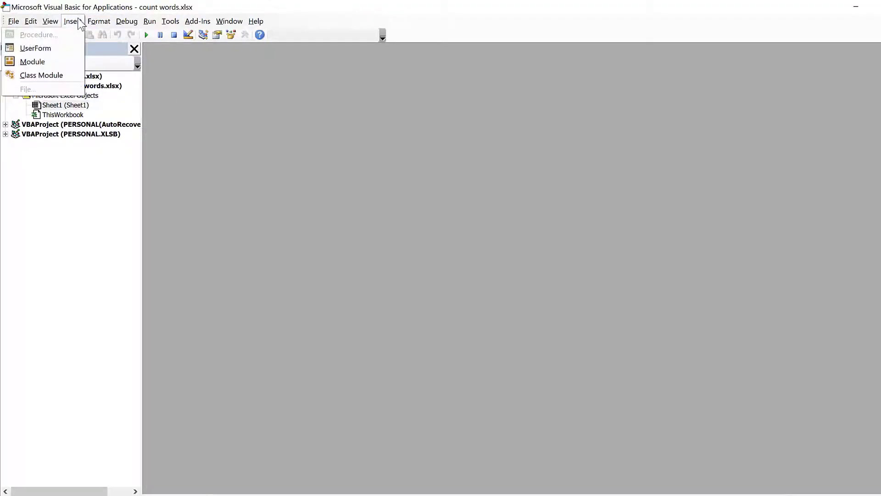
click(44, 62)
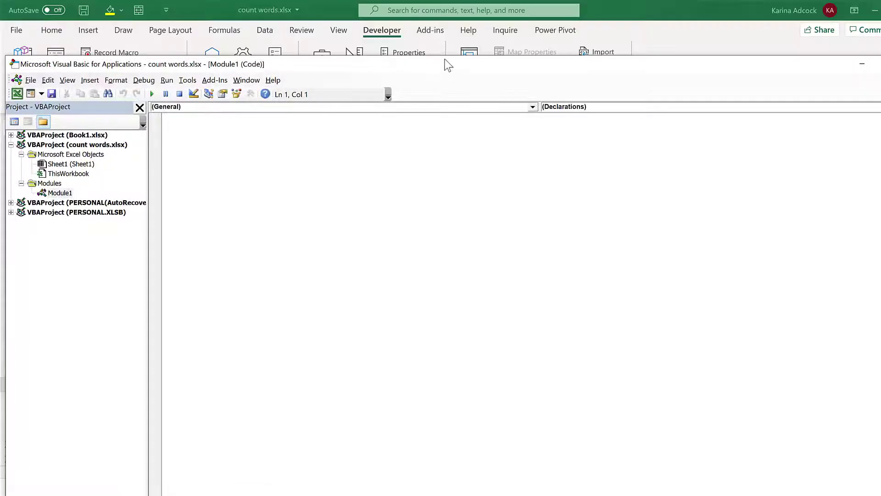
drag(448, 55, 404, 379)
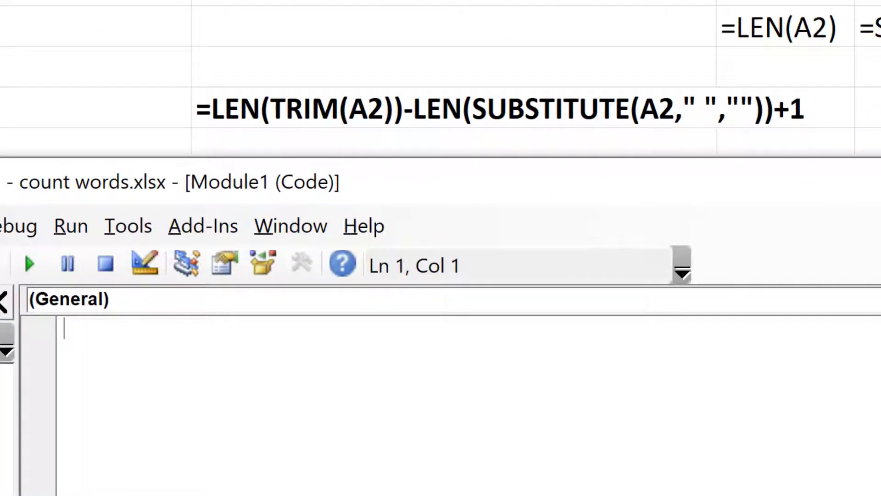
Step: Create the Function WordCount(rng As Range) block in Module1 with an empty body line
text(Functio)
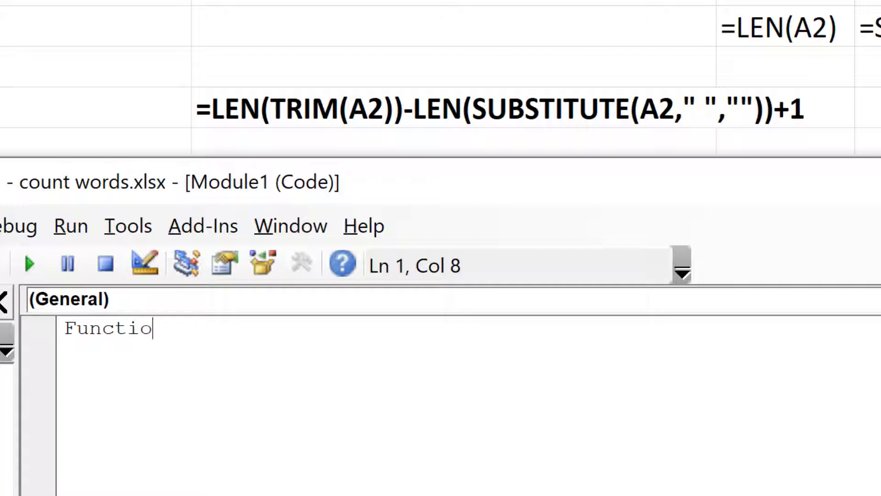
text(n Word)
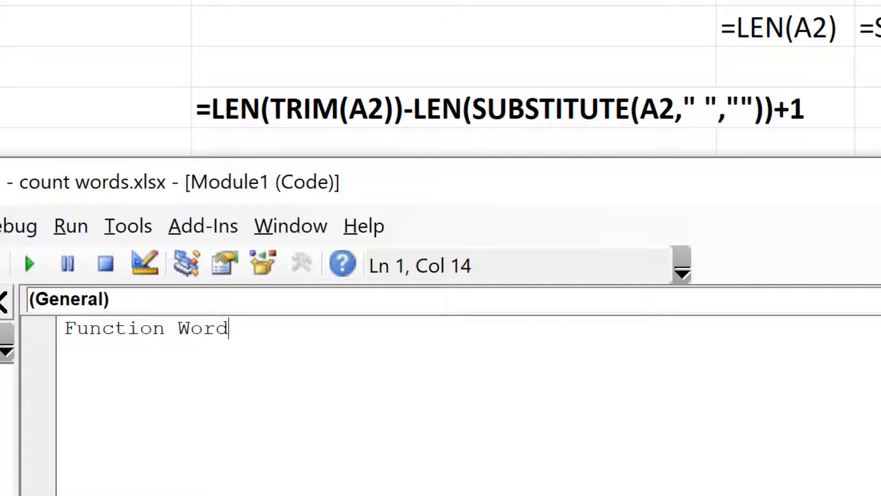
text(Count()
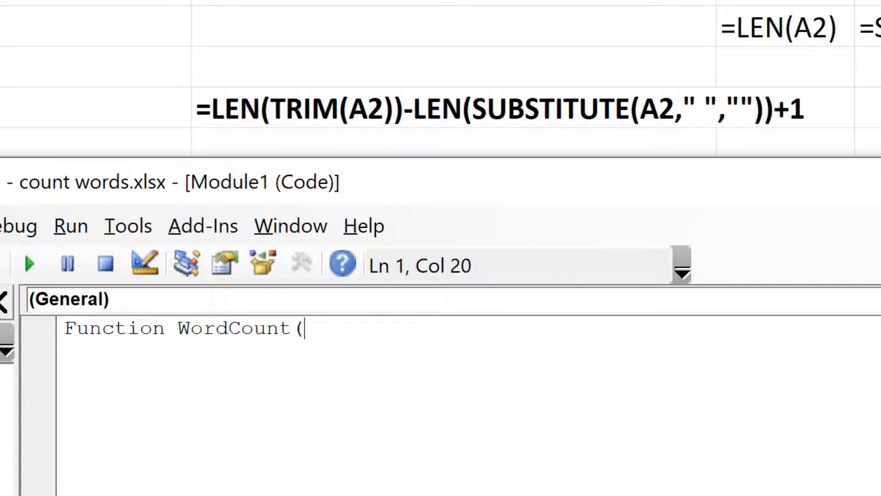
text(rng )
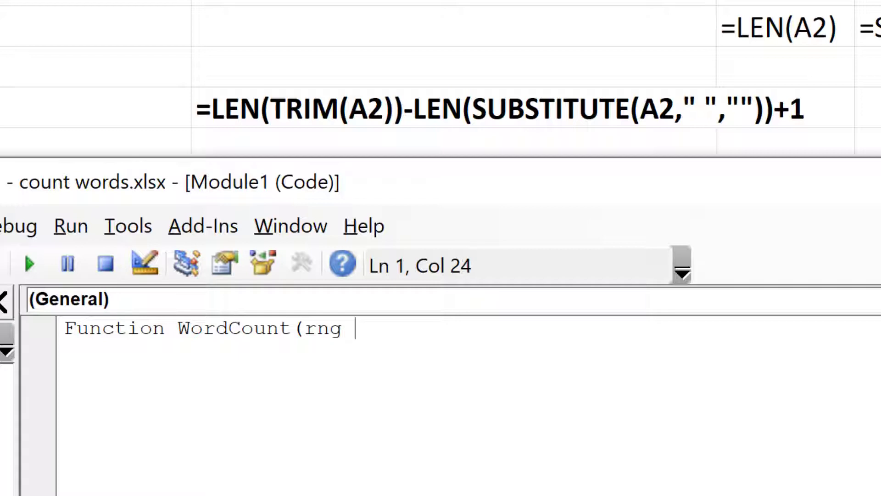
text(as Range))
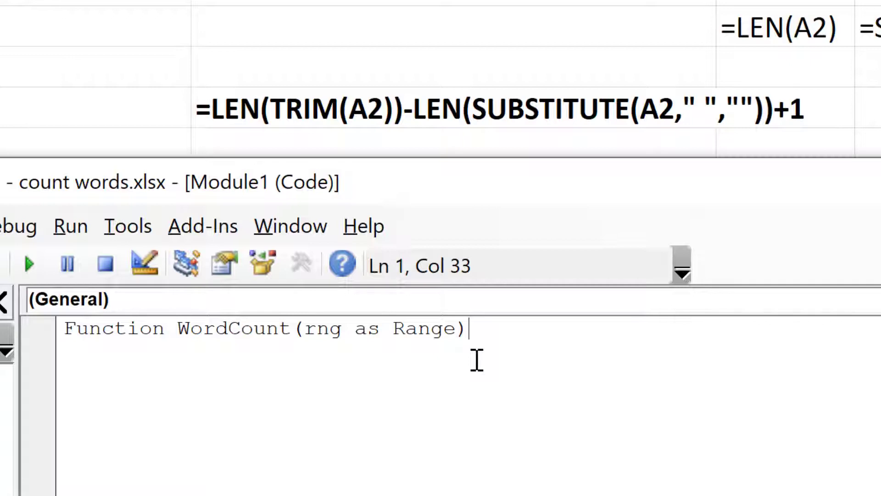
key(Return)
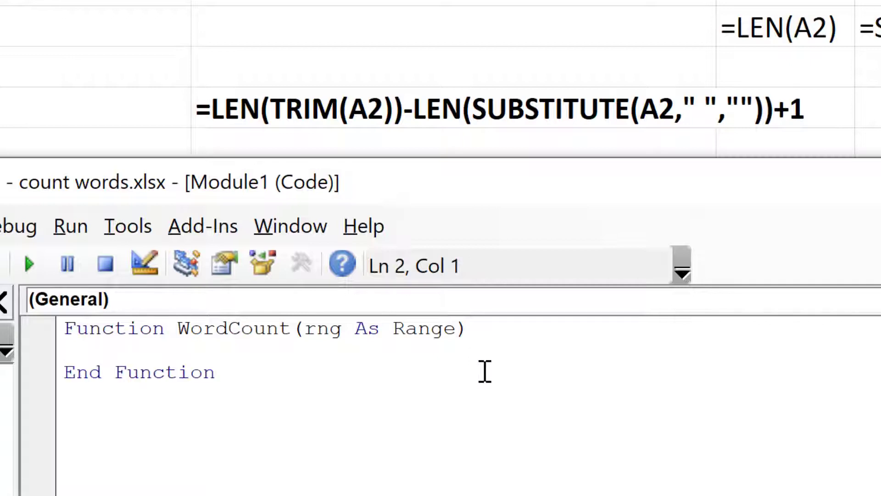
key(Return)
key(Return)
key(Up)
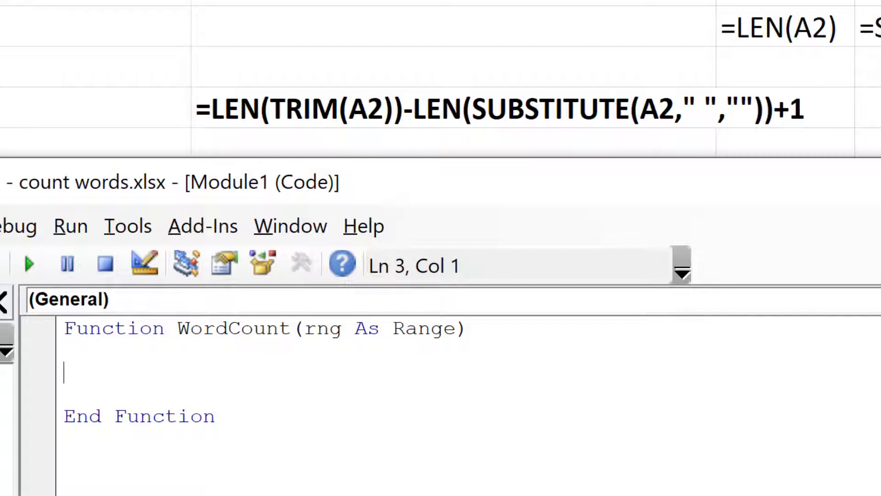
Step: Start the body line: WordCount = Len(Application.WorksheetFunction.Trim(rng.Value)) - Len(
text(Wor)
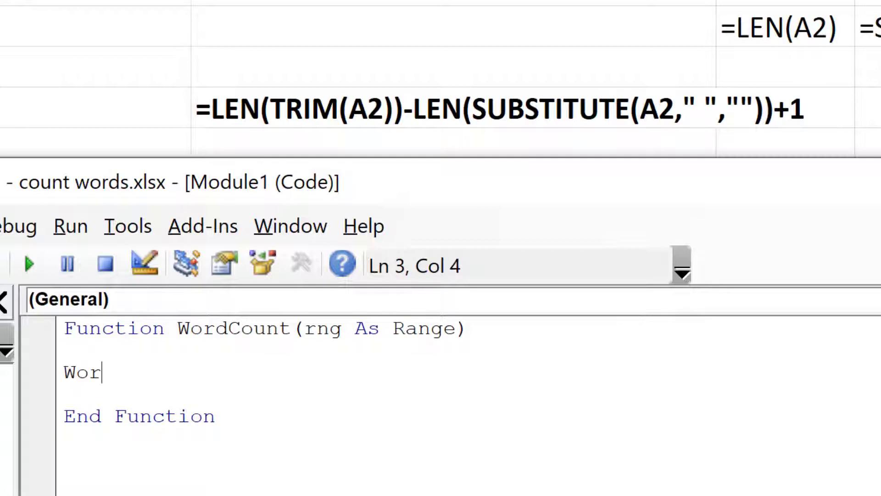
text(dCount =)
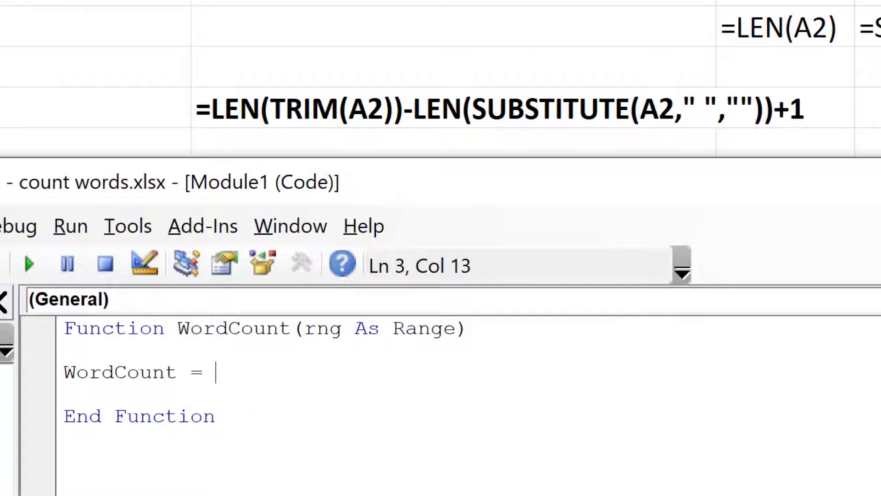
text( Len()
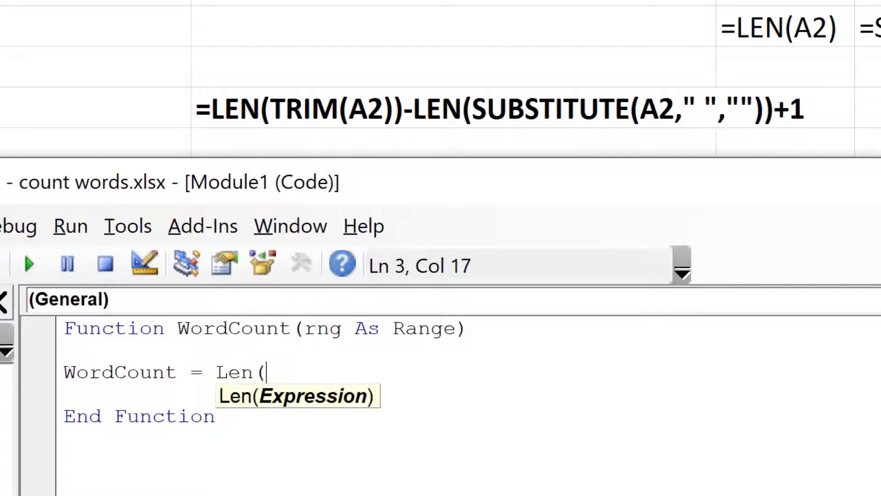
text(Trim)
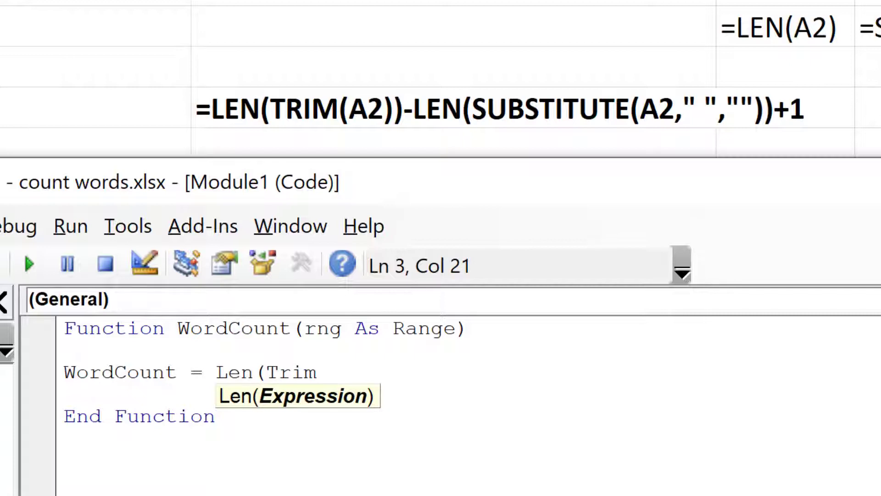
key(BackSpace)
key(BackSpace)
key(BackSpace)
key(BackSpace)
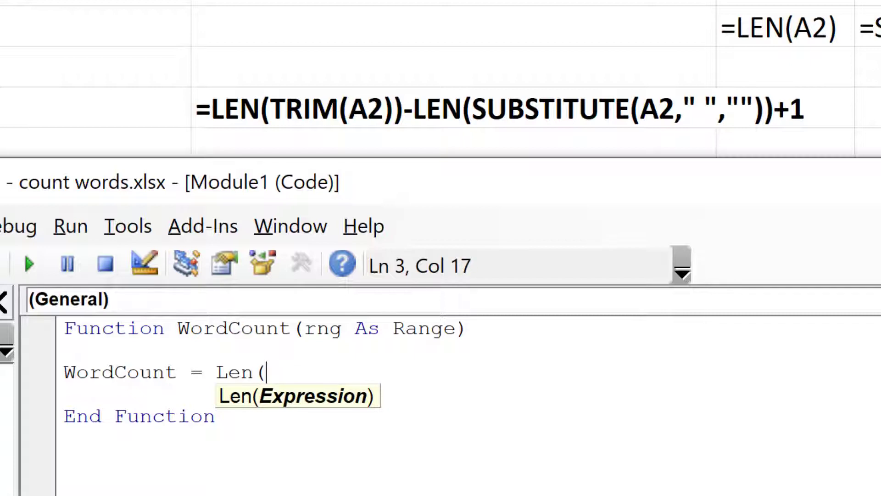
text(Applicat)
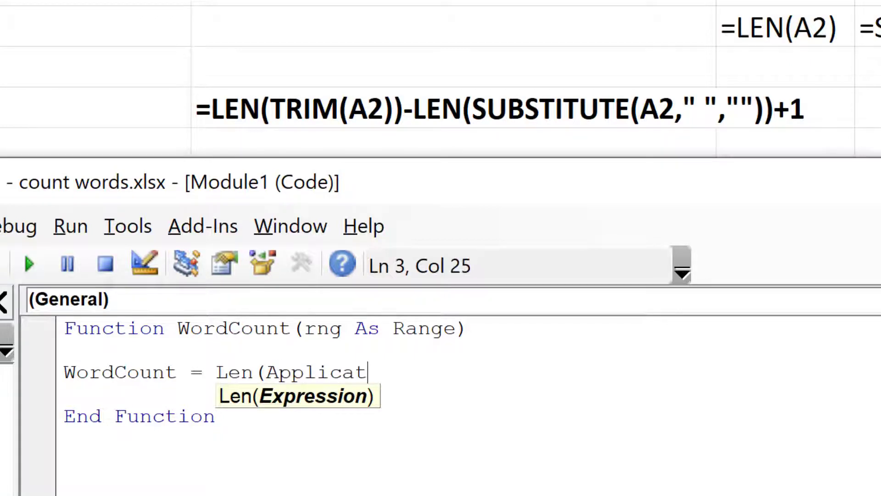
text(ion.W)
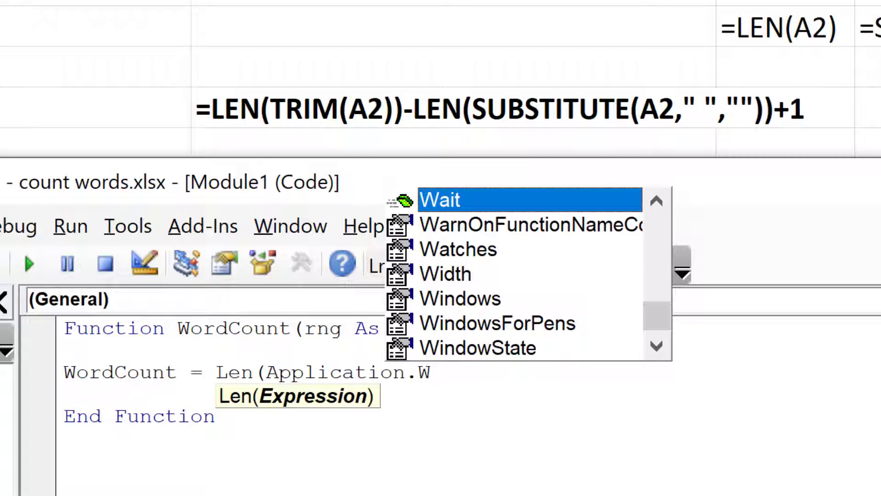
text(orkshee)
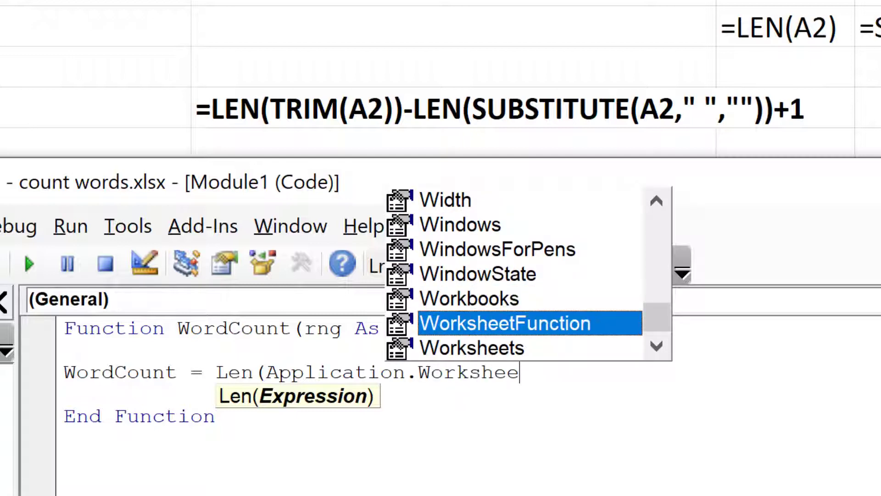
text(tFuncti)
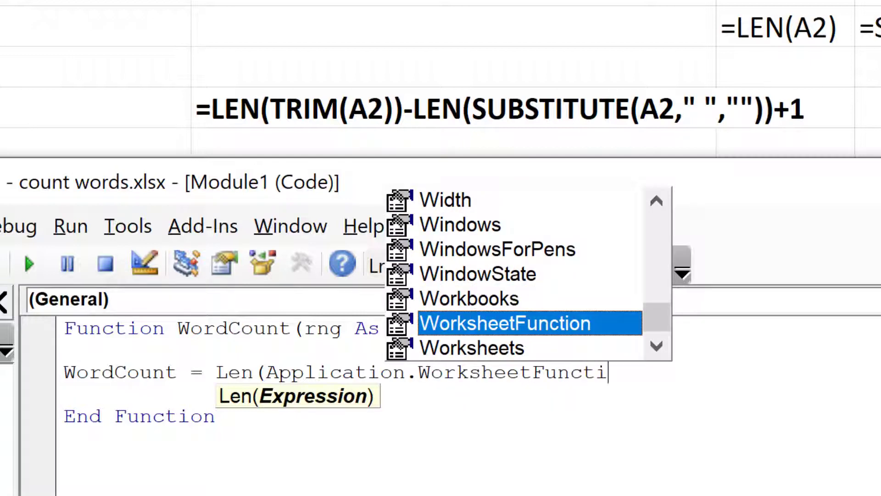
text(on.Trim)
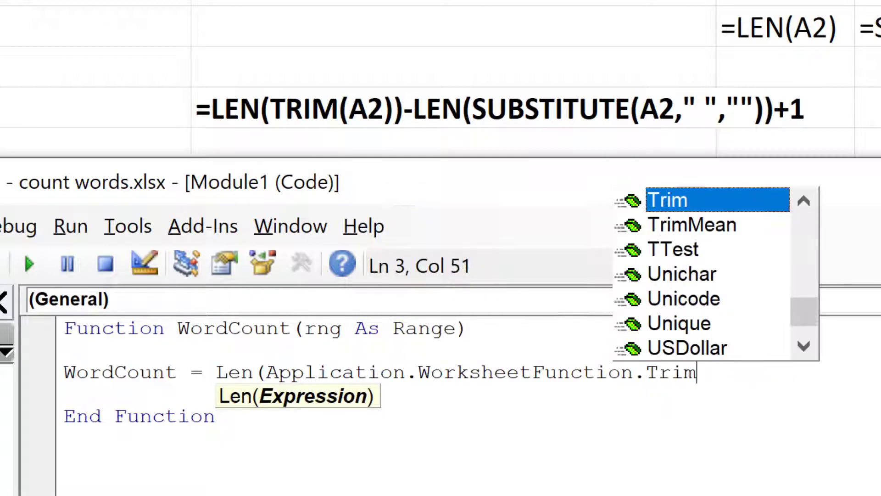
text(()
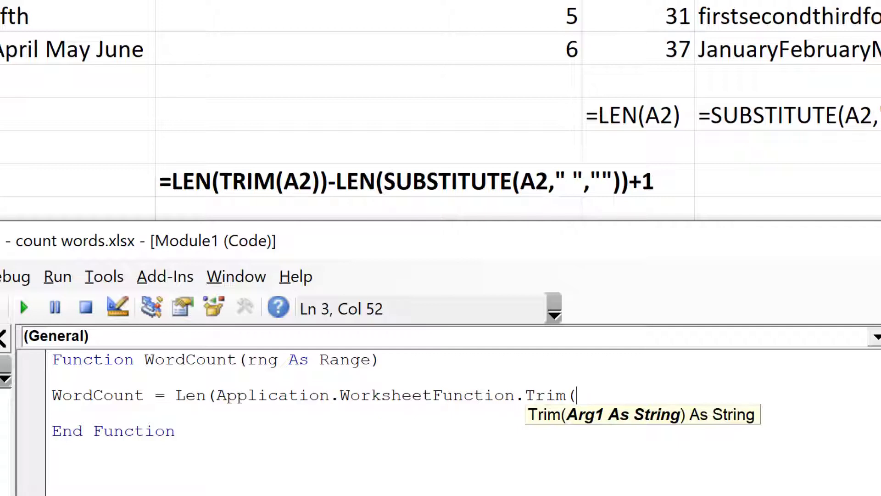
text(rng)
text(.)
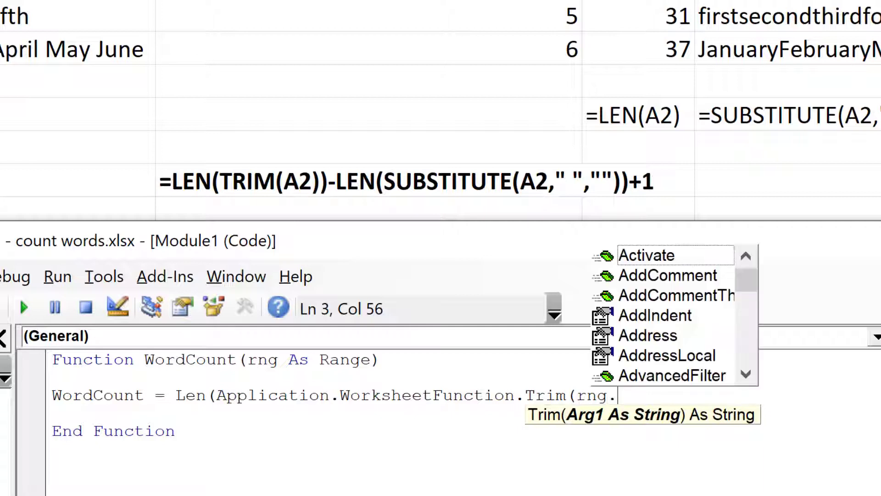
text(Value))
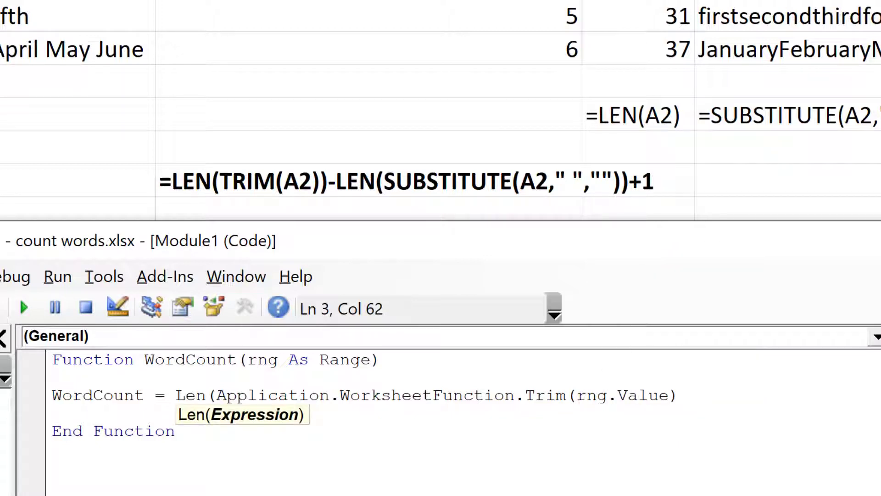
text())
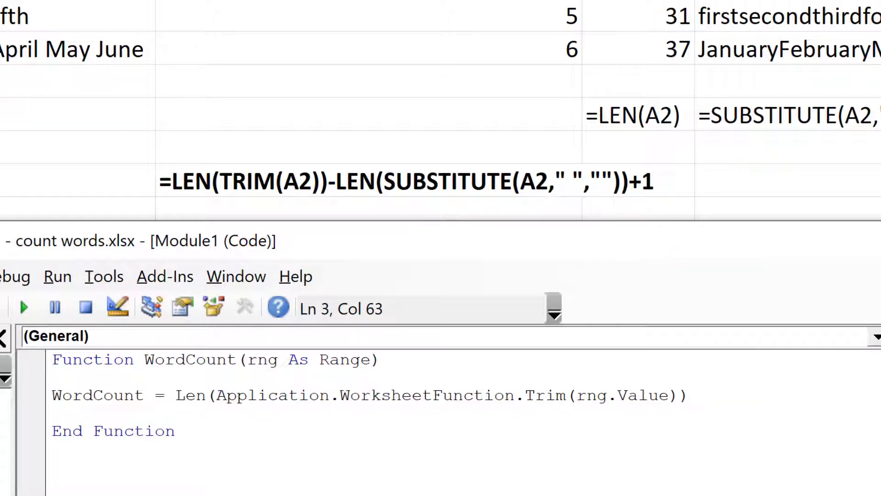
text(-len()
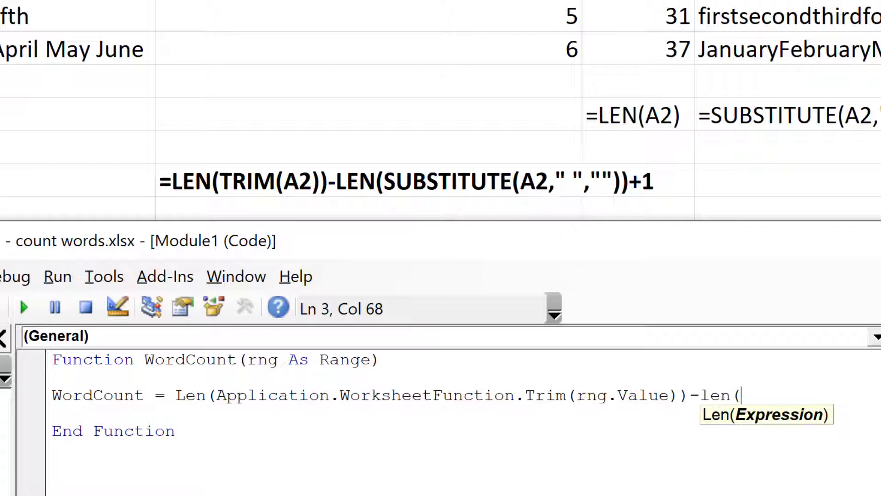
Step: Finish the line with Len(Replace(rng.Value, " ", "")) + 1 and remove the extra blank line
text(Replace)
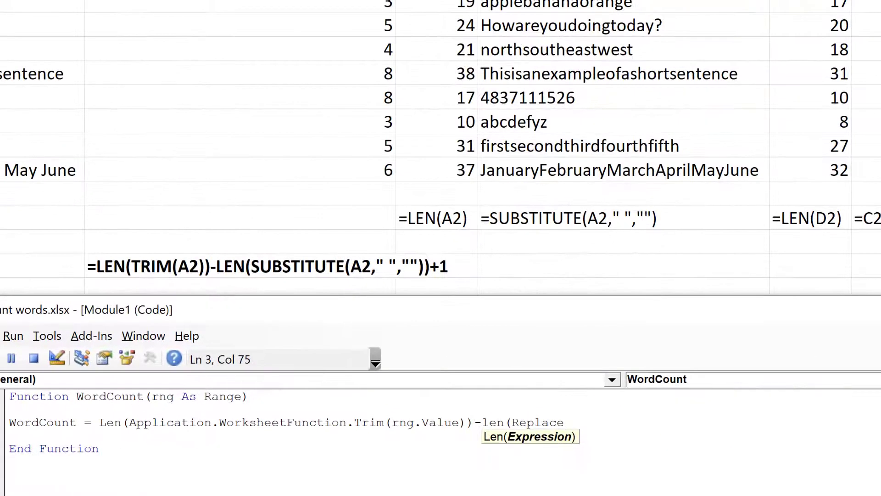
text(()
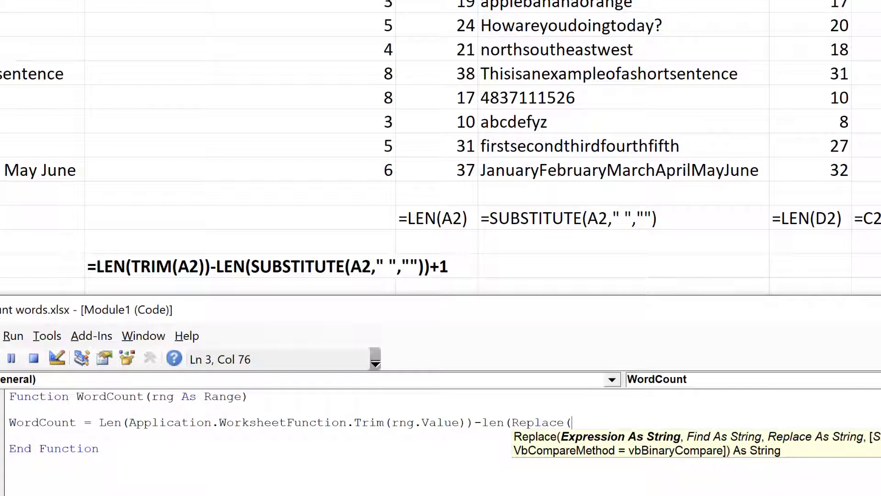
text(rng.Va)
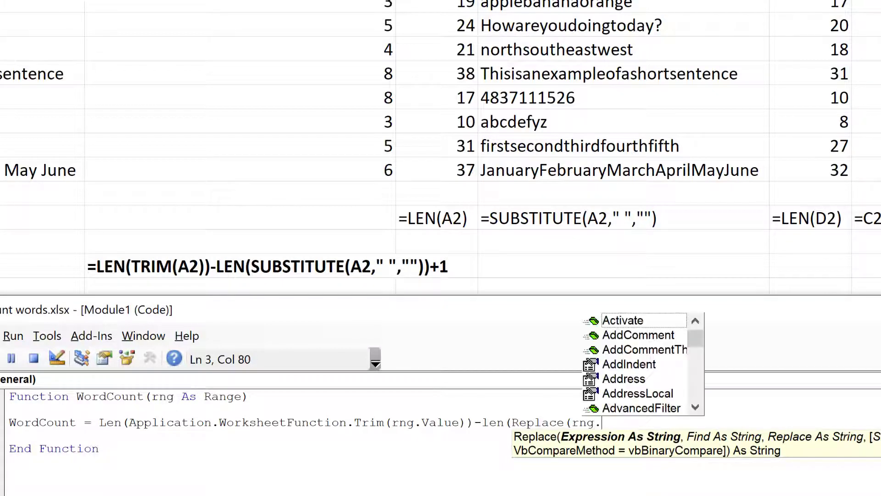
text(lue)
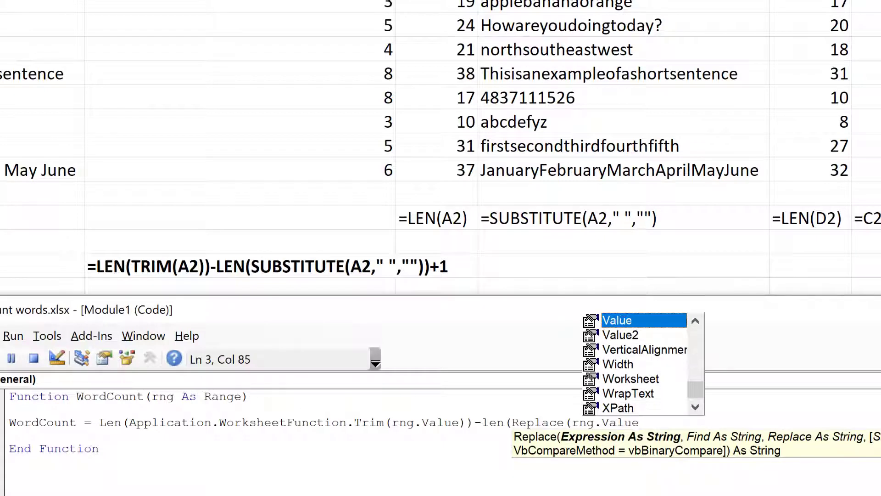
text(,)
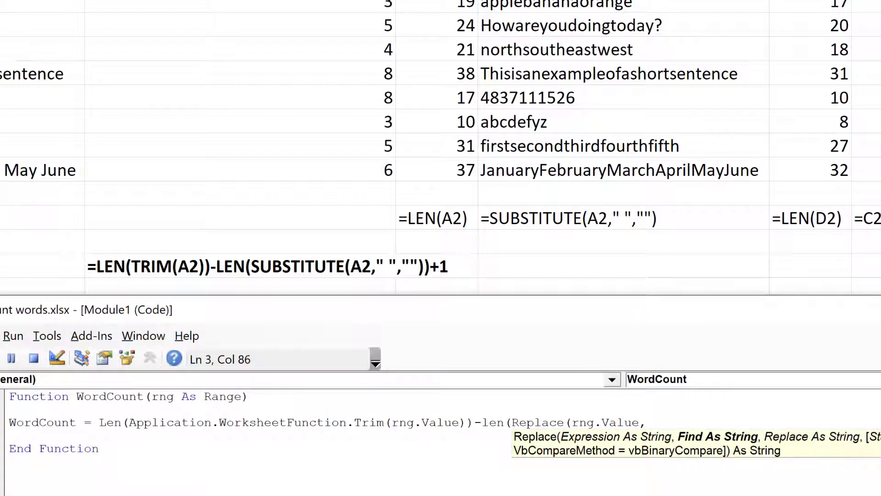
text(" ",)
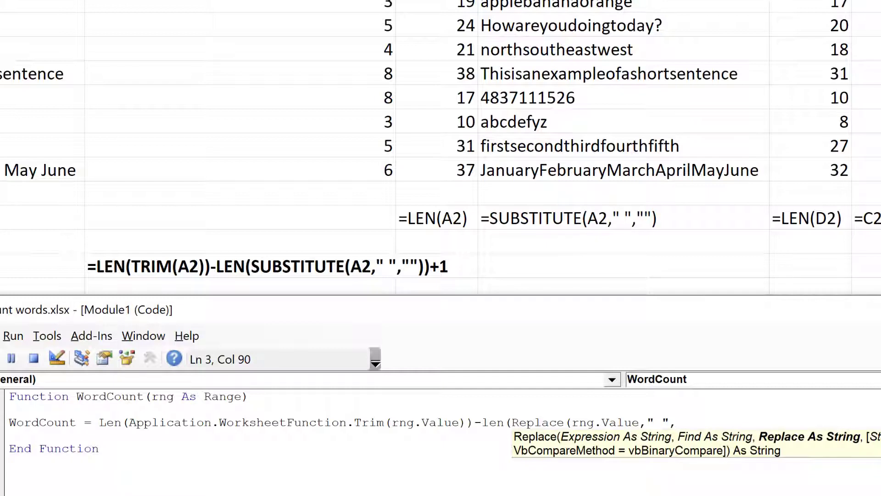
text("")))
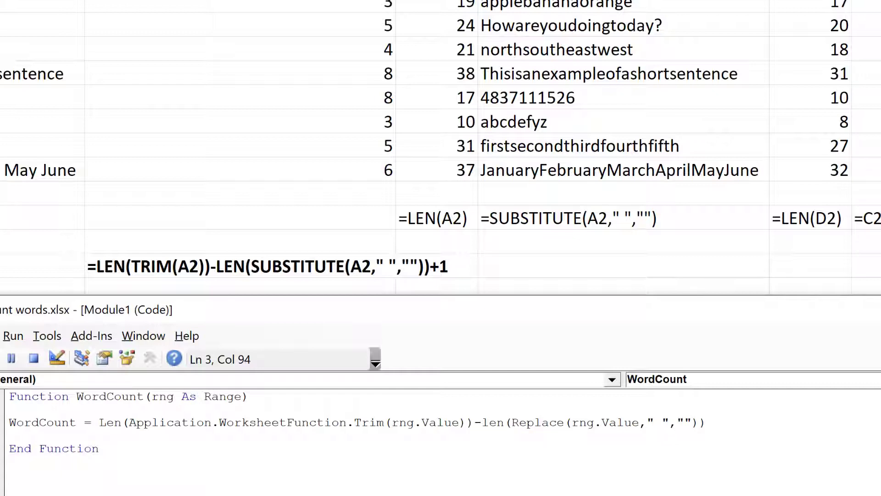
text(+1)
key(Return)
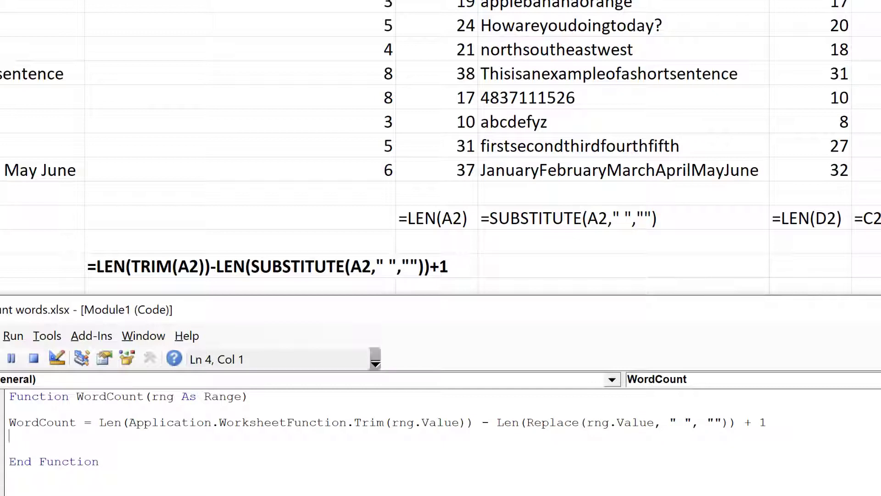
key(Delete)
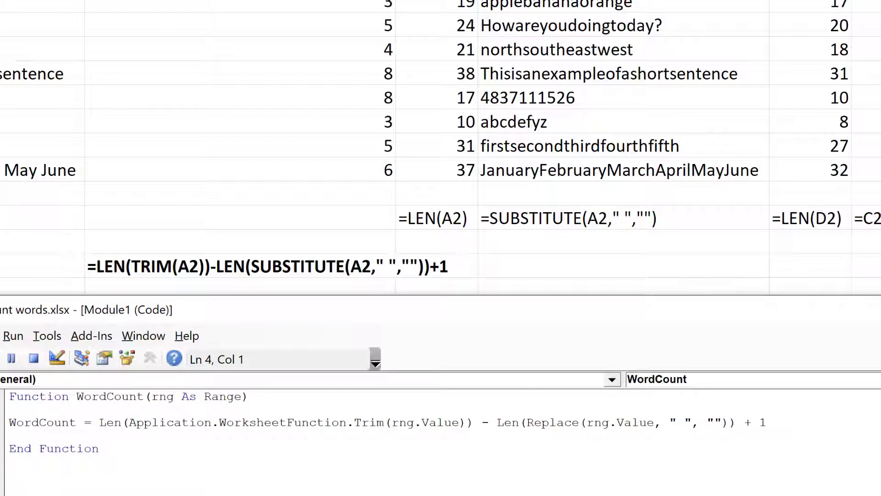
click(113, 448)
key(ctrl+a)
click(114, 449)
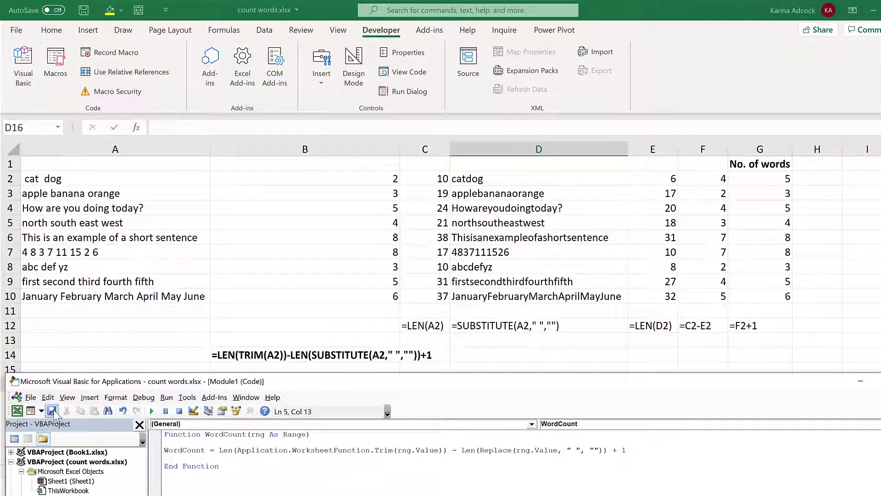
Step: Save the workbook as an Excel Macro-Enabled Workbook named count words.xlsm
click(52, 411)
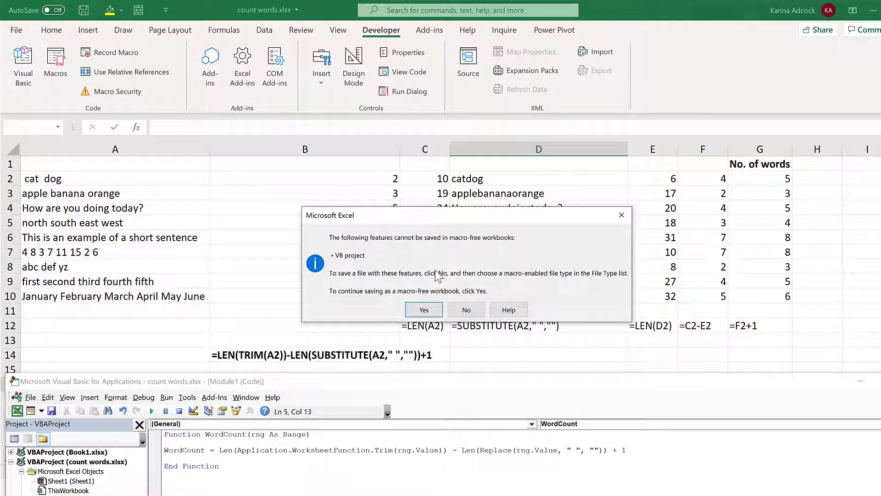
click(424, 310)
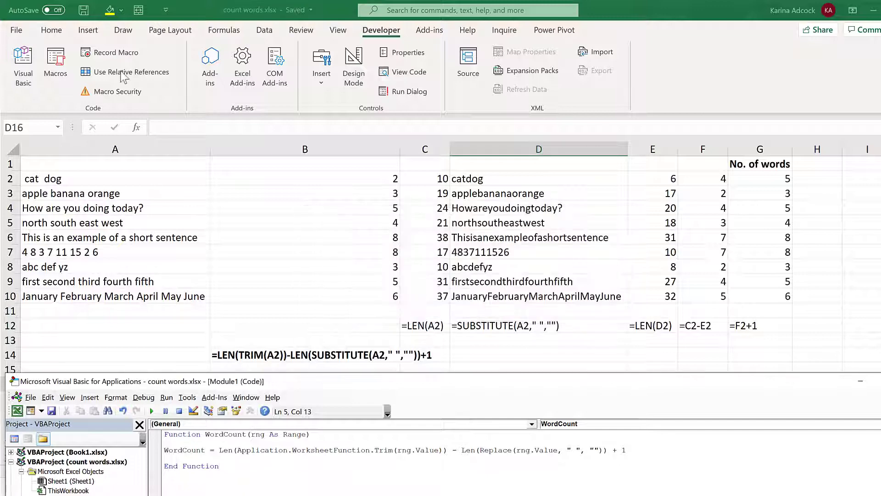
click(12, 29)
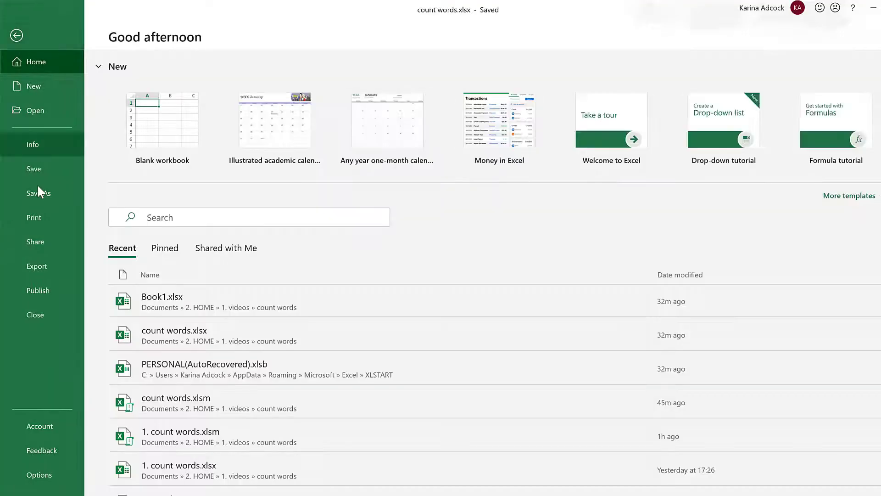
click(38, 193)
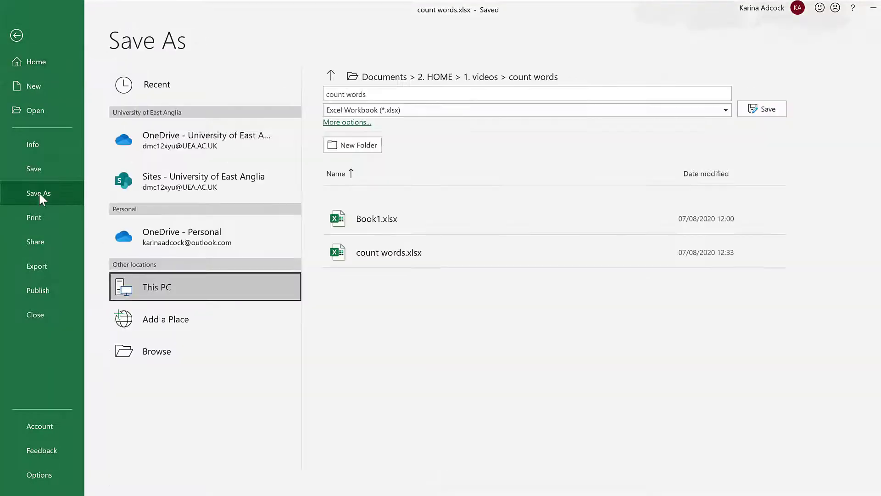
click(458, 113)
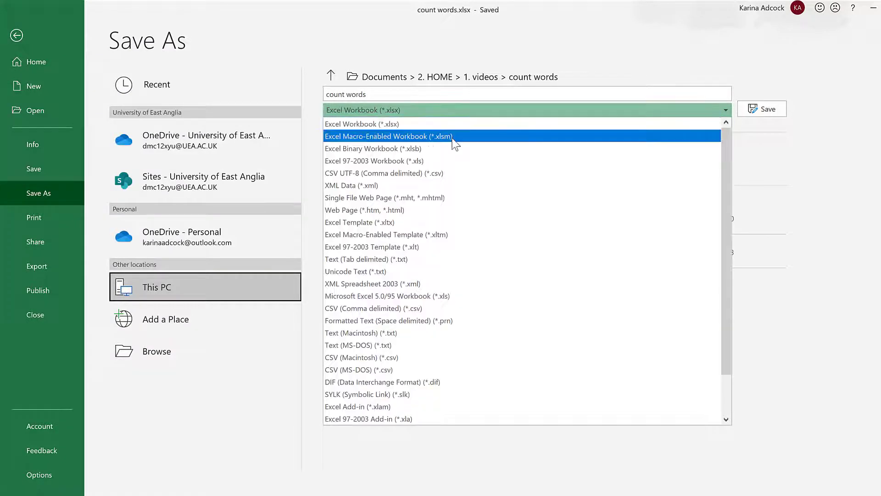
click(455, 136)
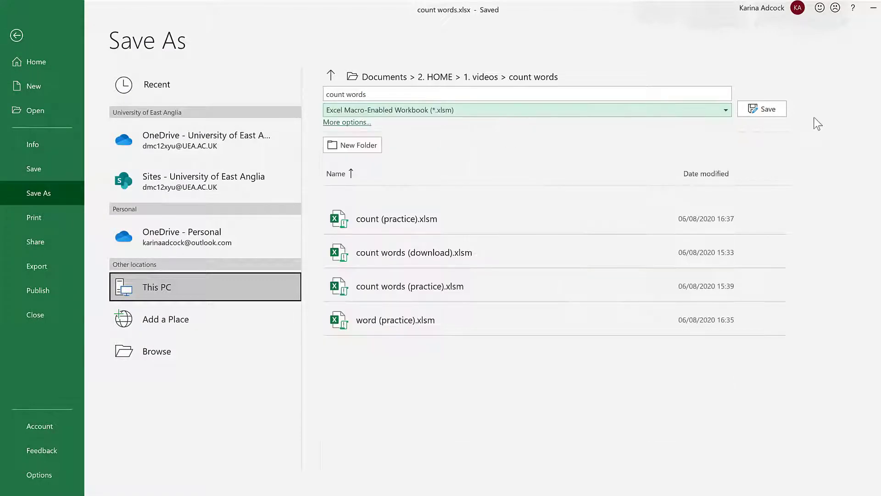
click(777, 112)
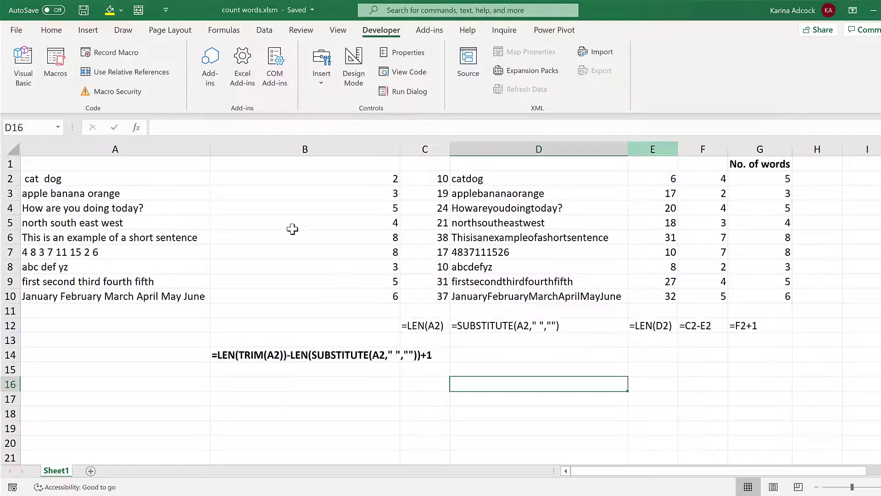
Step: Insert a new column B and enter =WordCount(A2) in cell B2
click(296, 139)
right_click(295, 139)
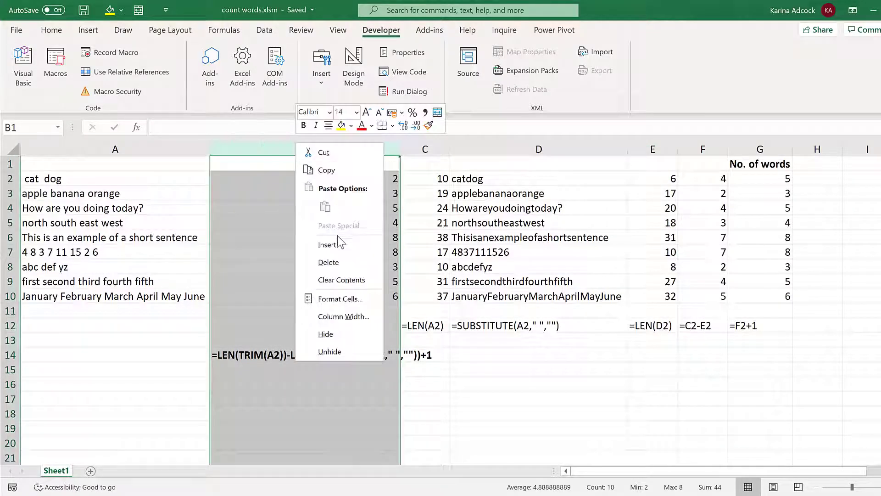
click(339, 241)
click(305, 178)
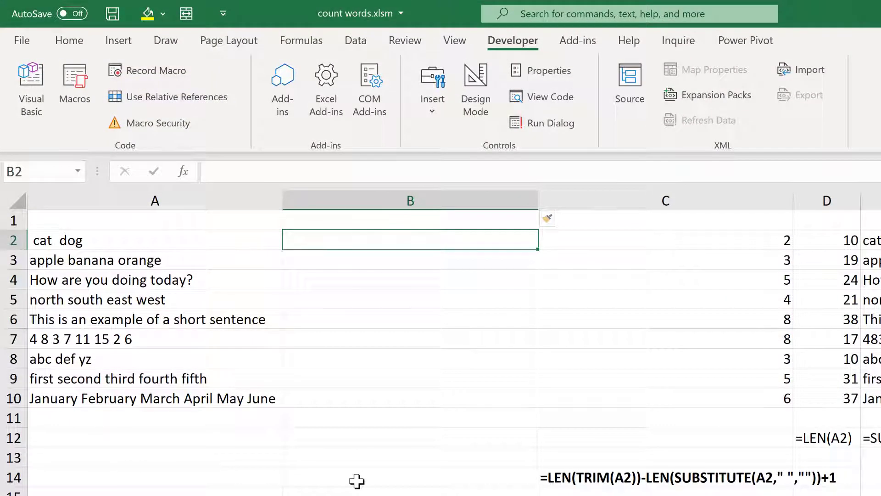
text(=)
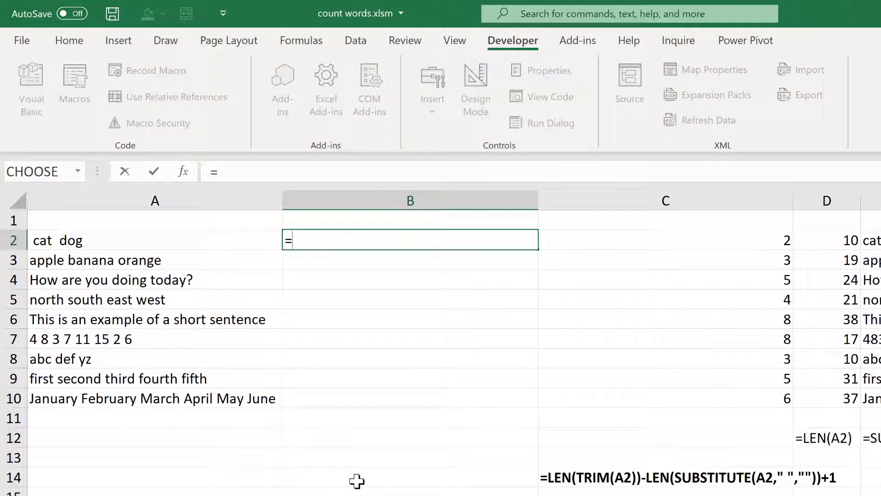
text(word)
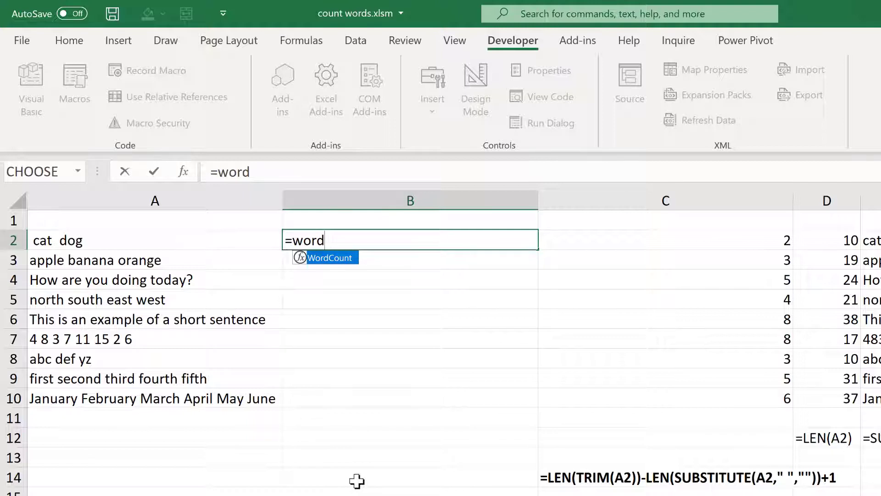
double_click(342, 258)
click(121, 234)
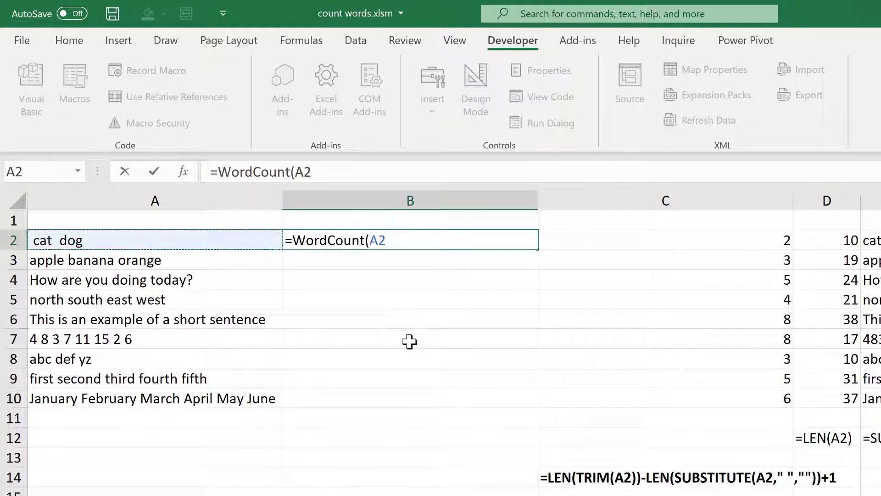
text())
key(Return)
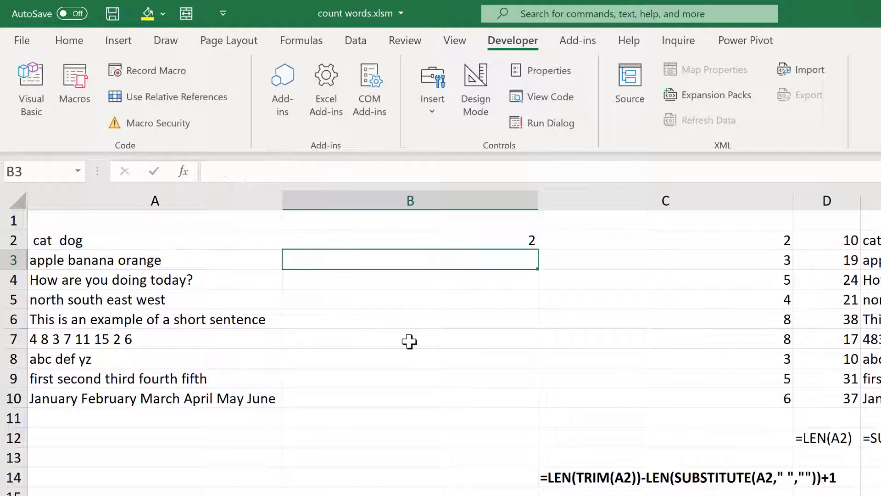
Step: Fill the WordCount formula down to B10 and narrow column C
click(461, 239)
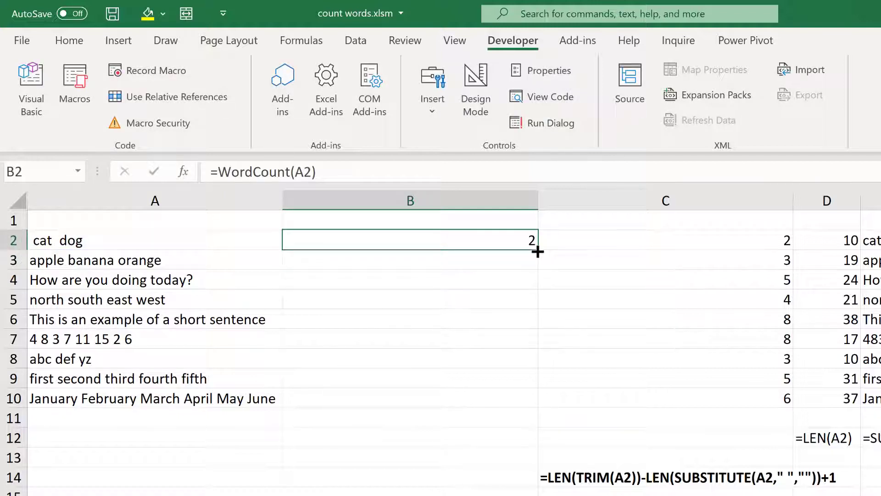
double_click(537, 251)
click(785, 200)
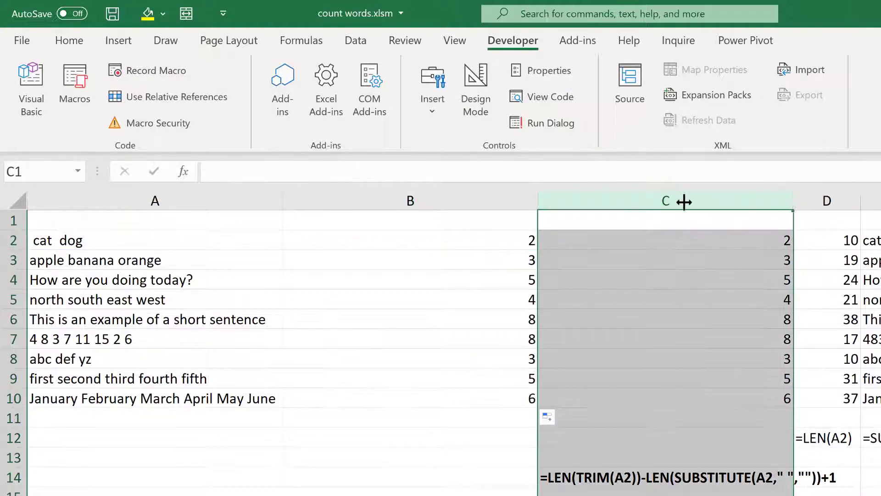
drag(684, 201, 583, 202)
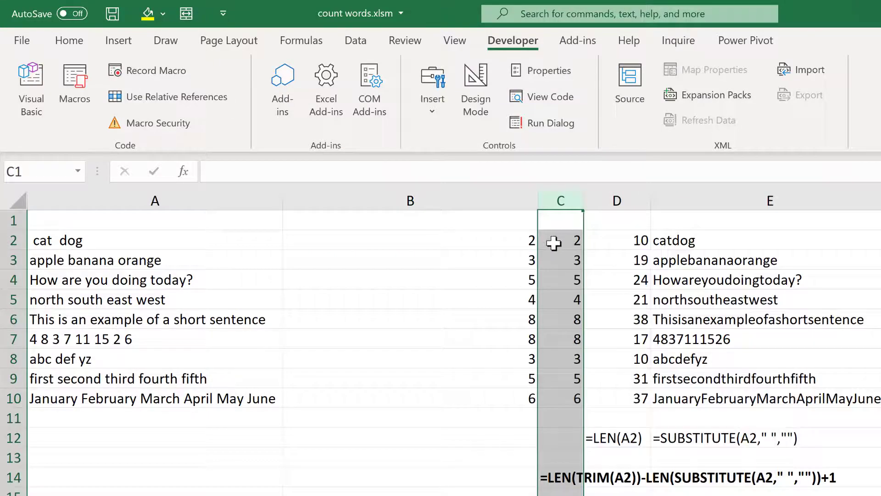
click(554, 243)
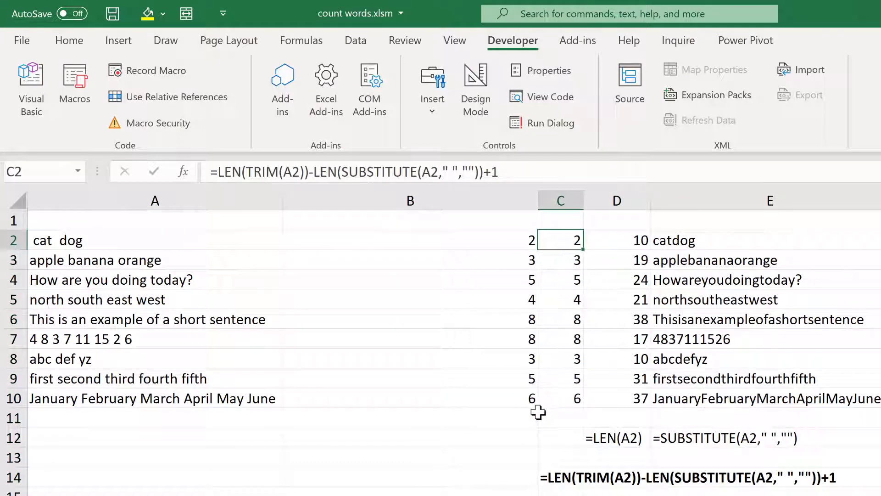